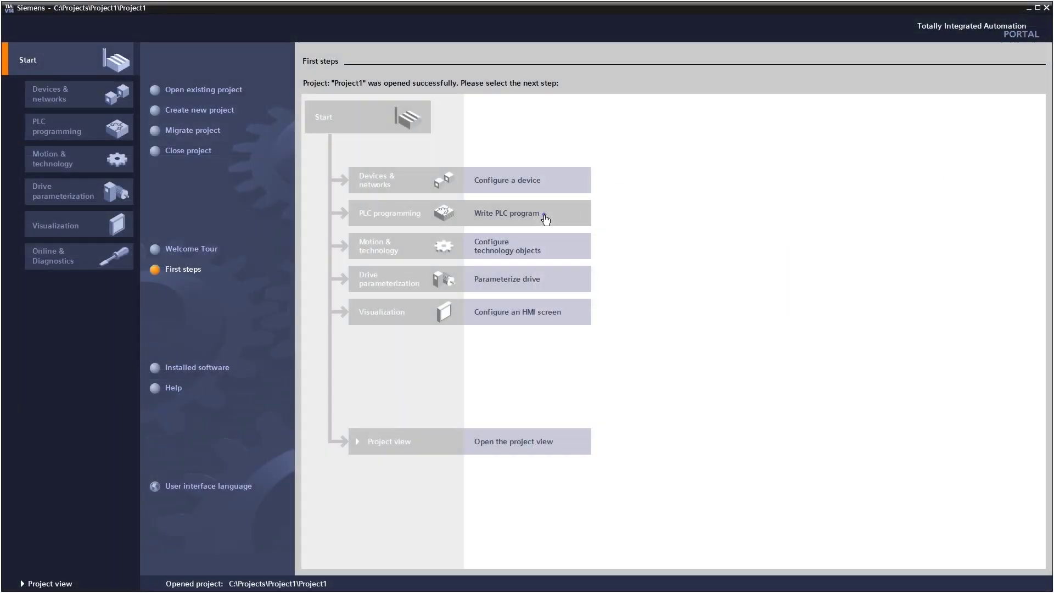
Step: Open the SeqData [DB11] data block from the PLC programming block overview
{"action": "left_click", "coordinate": [545, 218]}
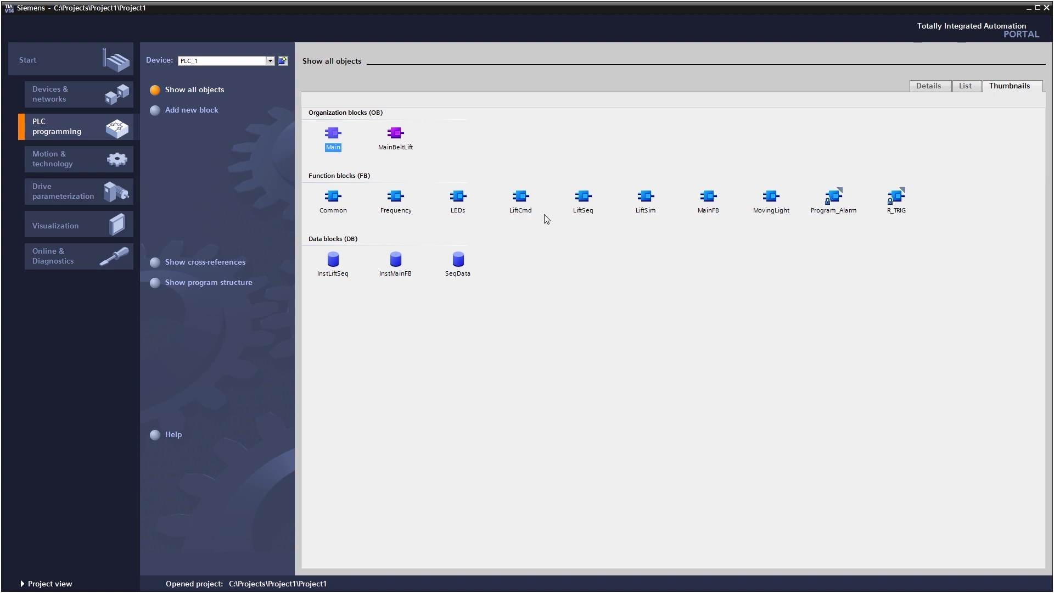
{"action": "double_click", "coordinate": [459, 263]}
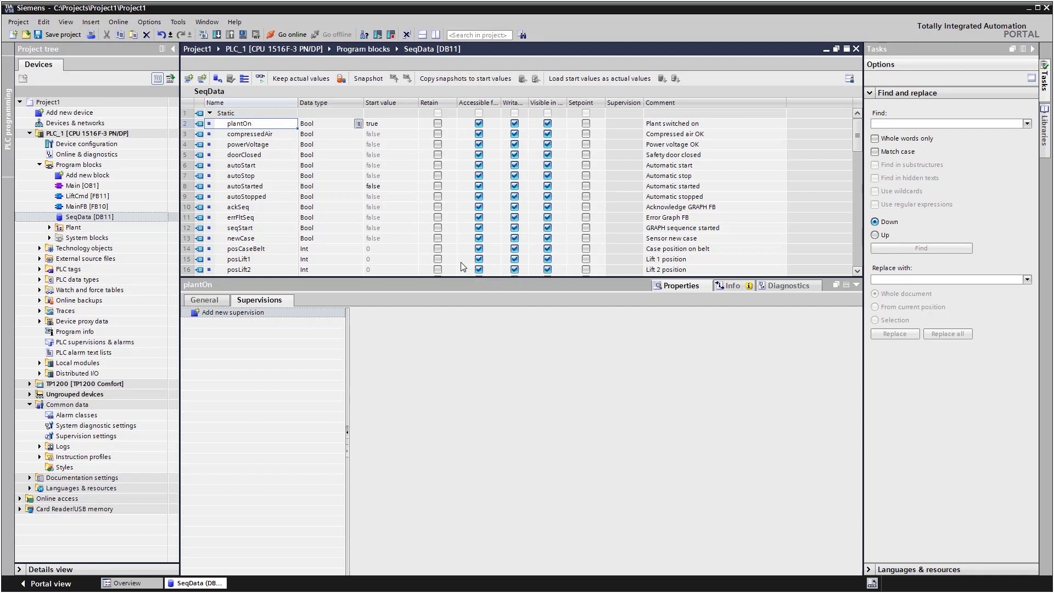
Step: Add a new Operand supervision, Supervision_ID_1, to the powerVoltage tag
{"action": "left_click", "coordinate": [211, 145]}
{"action": "right_click", "coordinate": [217, 145]}
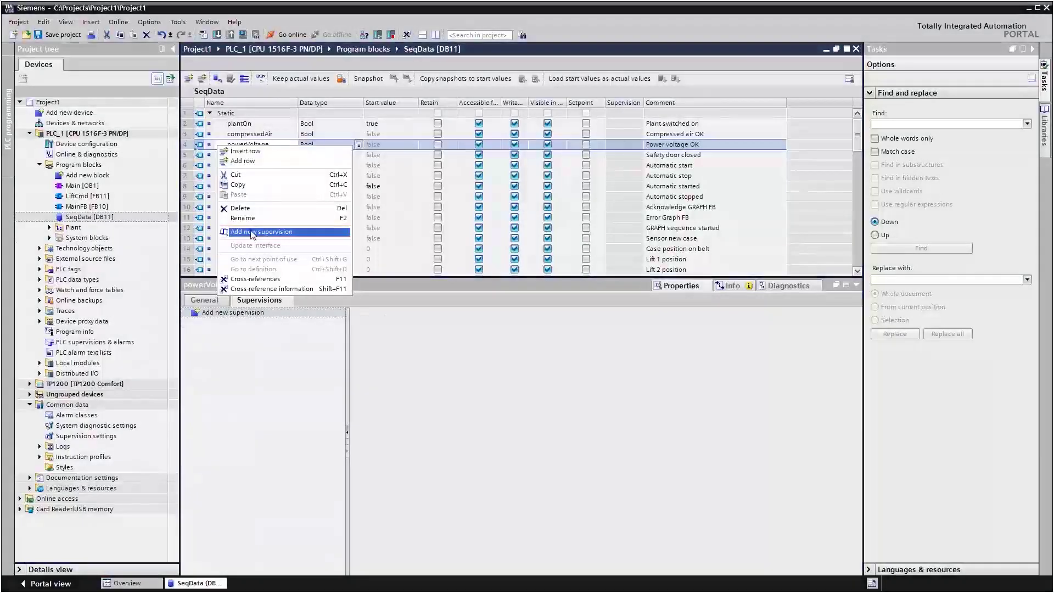
{"action": "left_click", "coordinate": [251, 232]}
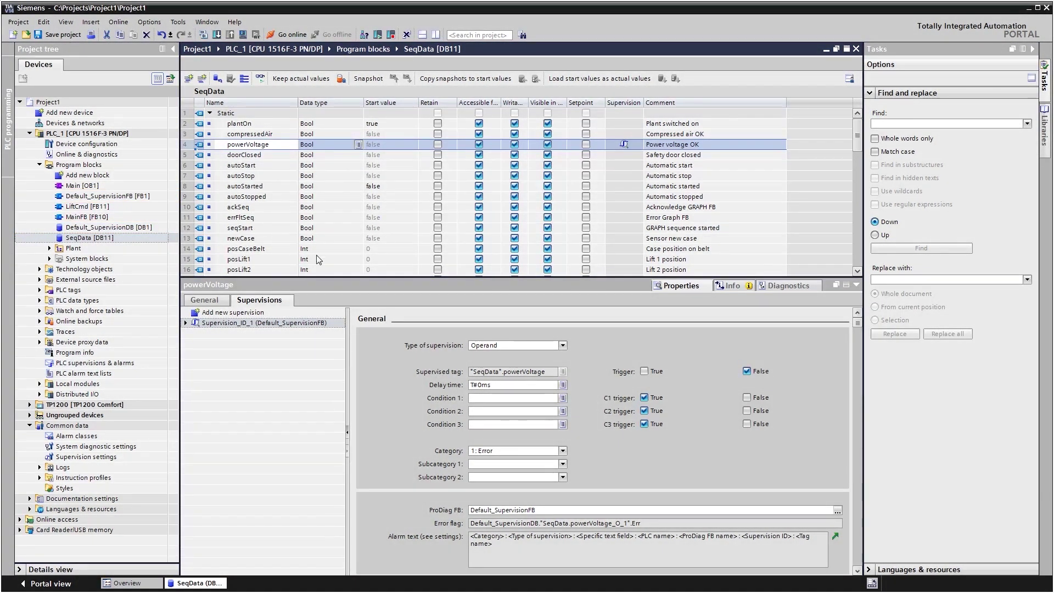
{"action": "left_click", "coordinate": [562, 347]}
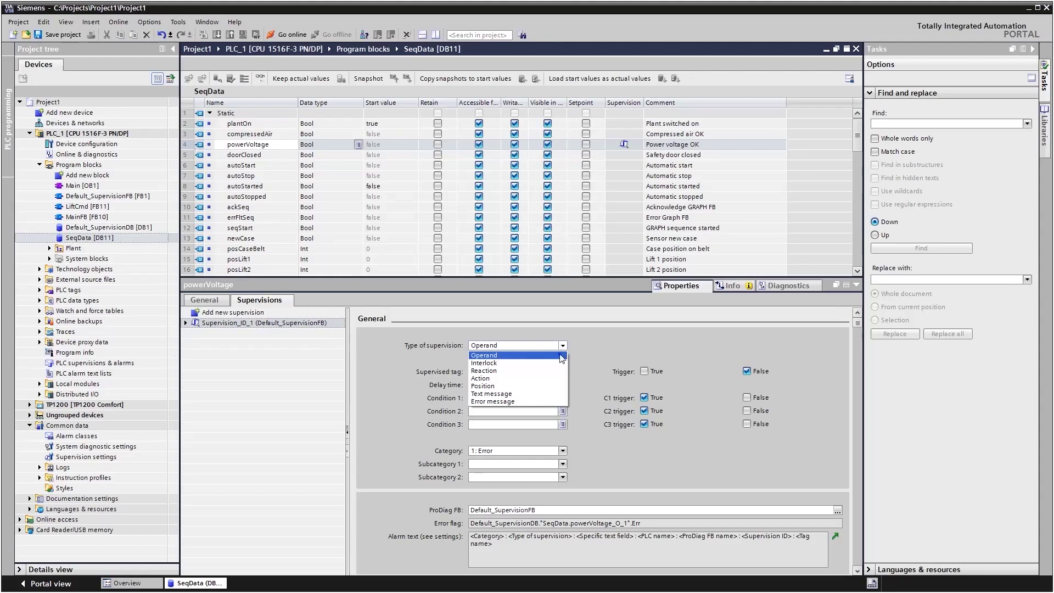
Step: Keep type Operand; set delay T#1000ms, Condition 1 "SeqData".plantOn and category 1: Error
{"action": "left_click", "coordinate": [562, 356]}
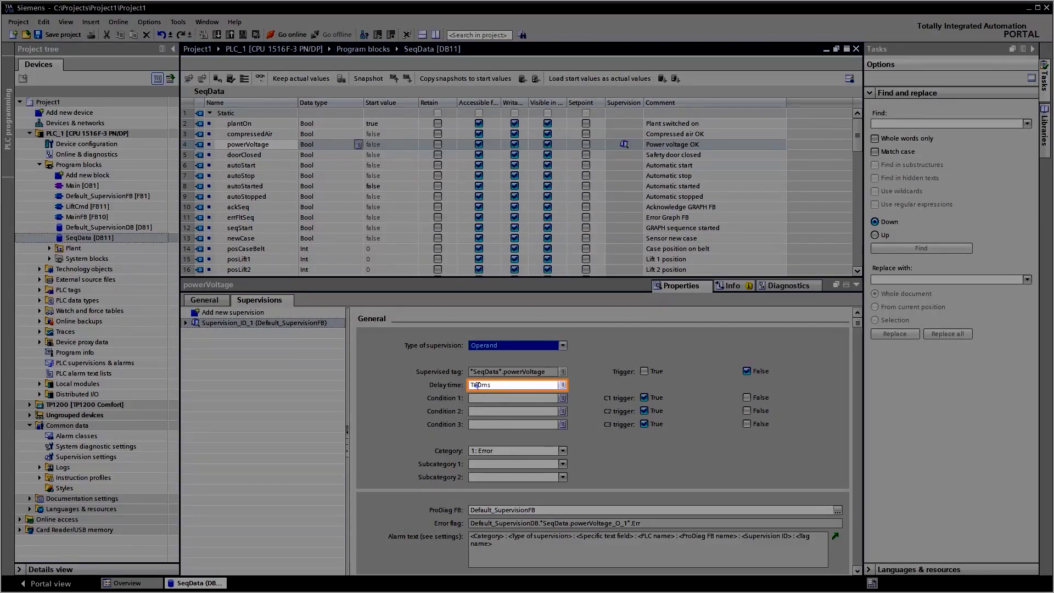
{"action": "left_click", "coordinate": [478, 386]}
{"action": "type", "text": "10"}
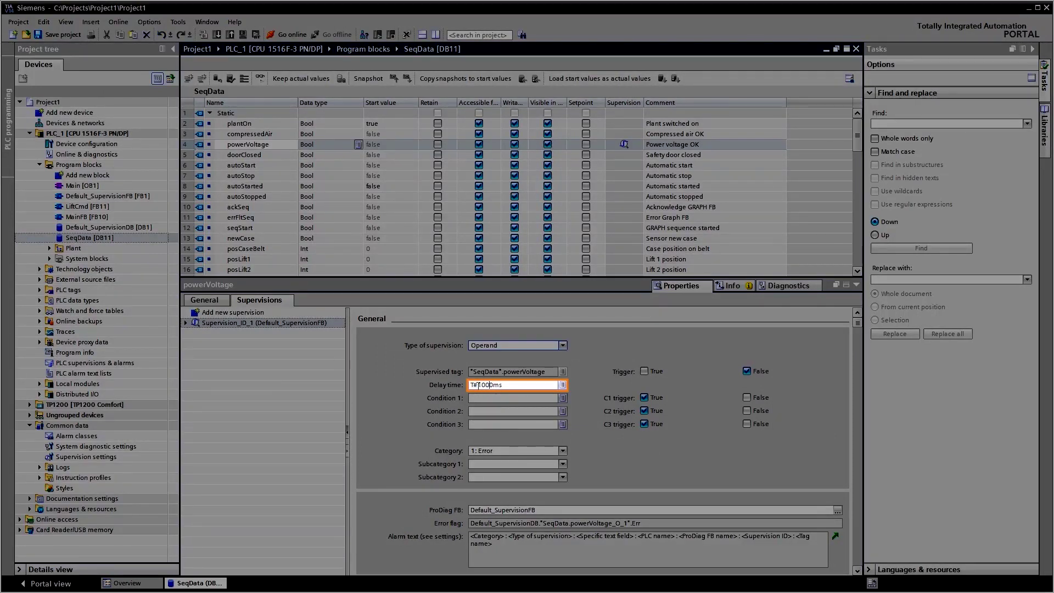
{"action": "type", "text": "0"}
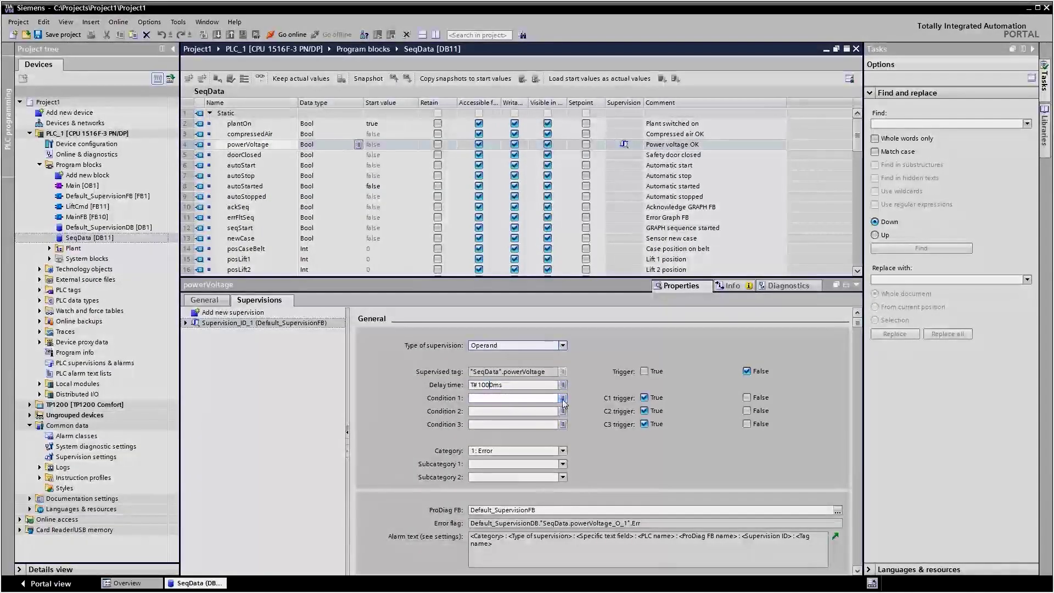
{"action": "left_click", "coordinate": [541, 399]}
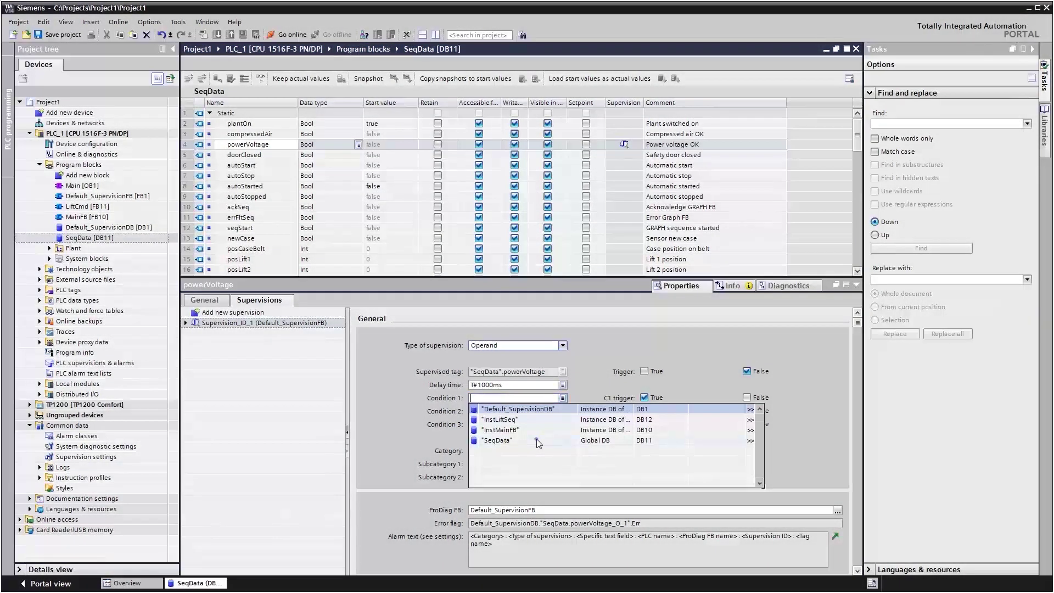
{"action": "left_click", "coordinate": [537, 440]}
{"action": "type", "text": "p"}
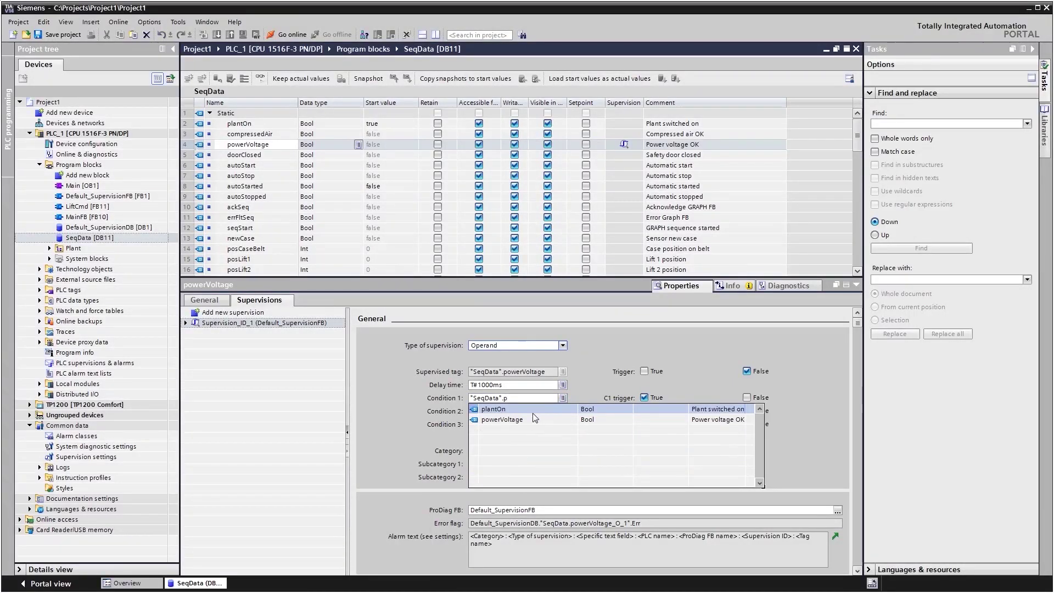
{"action": "left_click", "coordinate": [532, 411]}
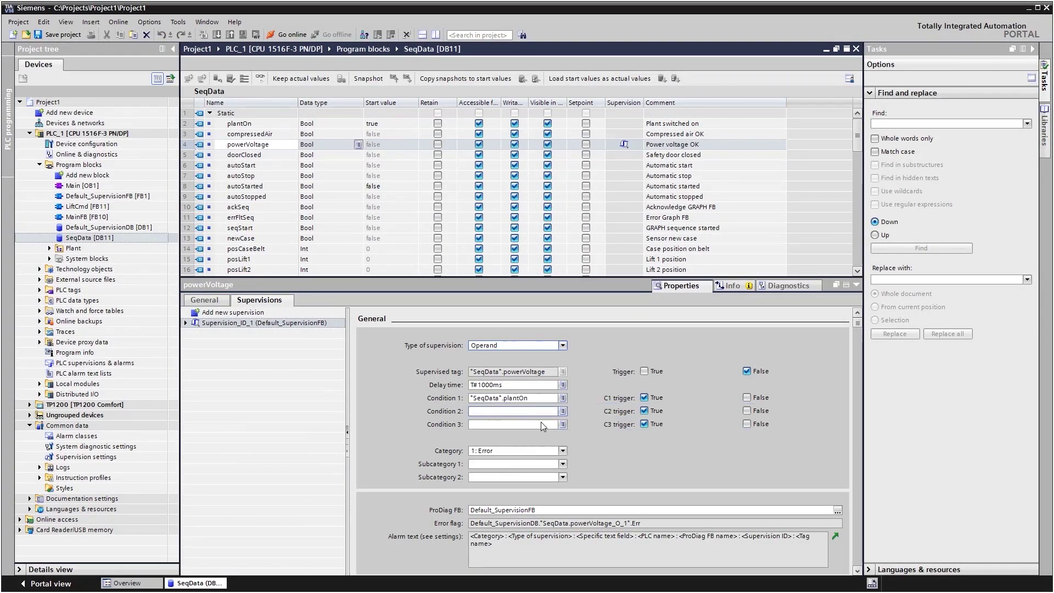
{"action": "left_click", "coordinate": [563, 451]}
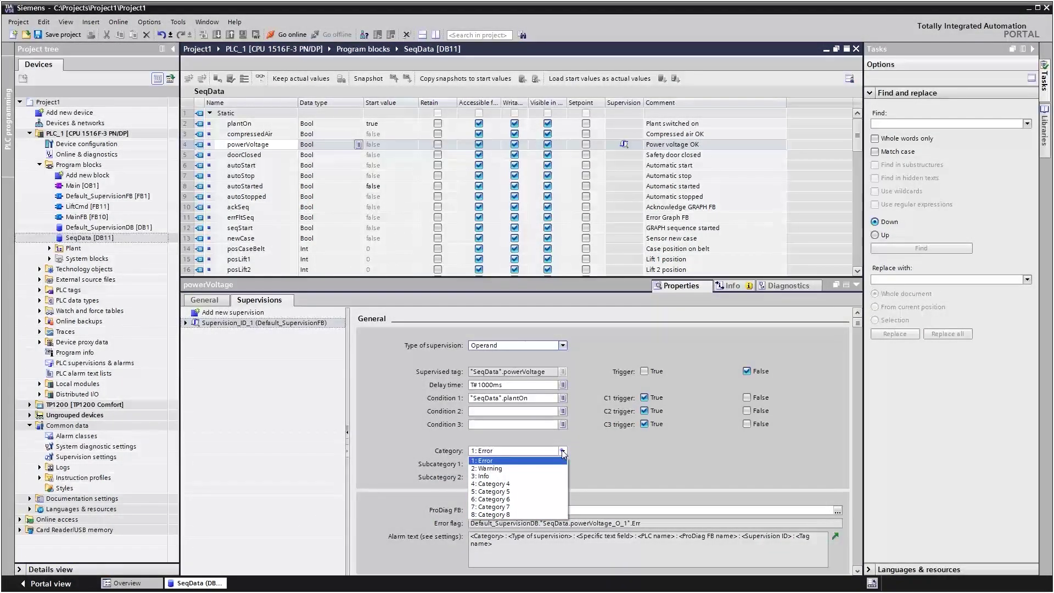
{"action": "left_click", "coordinate": [496, 452]}
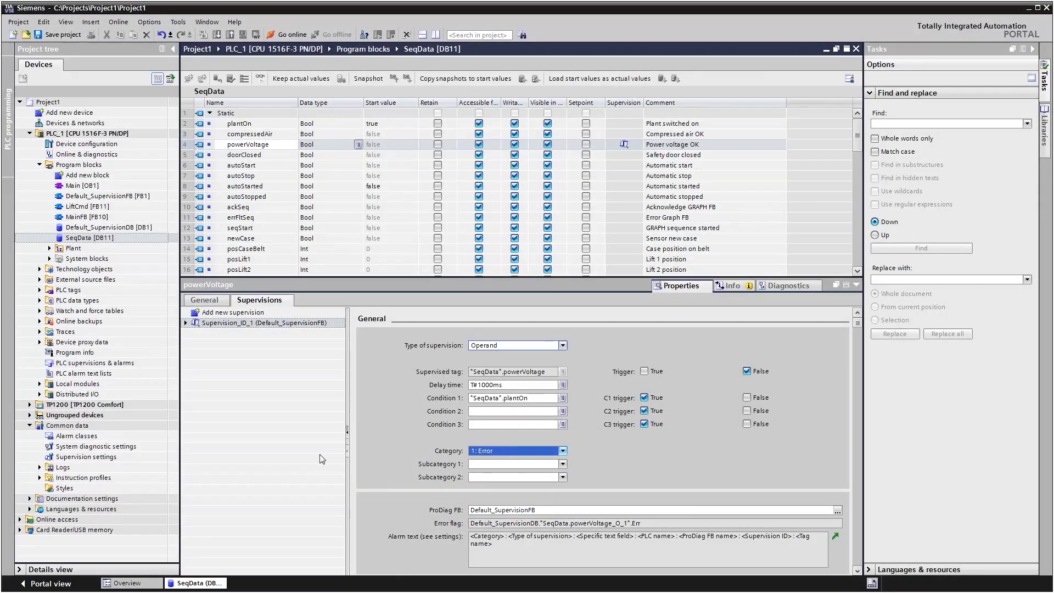
{"action": "left_click", "coordinate": [117, 458]}
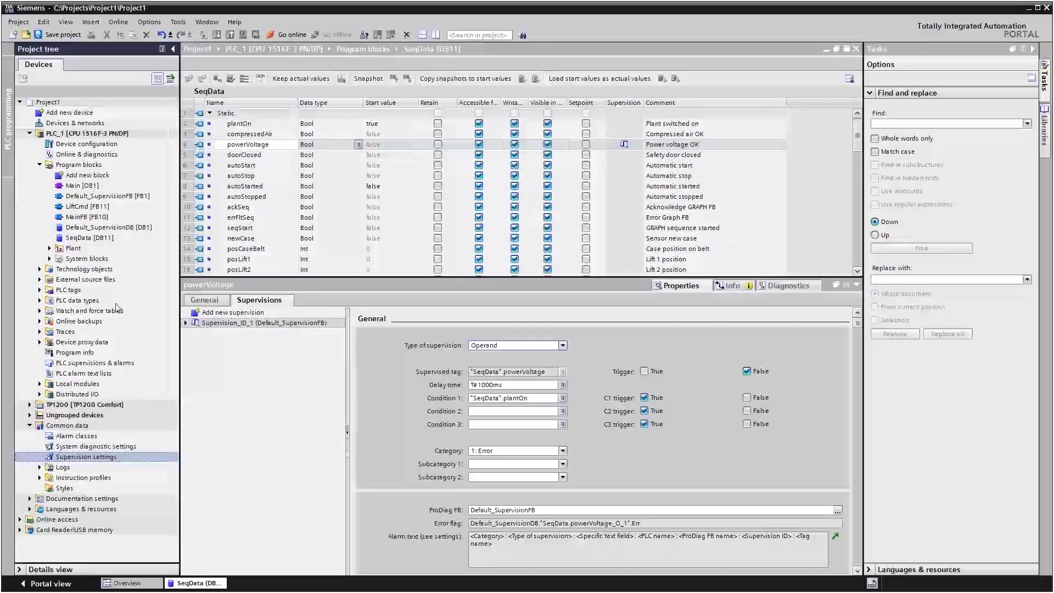
Step: Open LiftCmd [FB11] and add an Interlock supervision, Supervision_1, to the interLockAuto input
{"action": "double_click", "coordinate": [113, 205]}
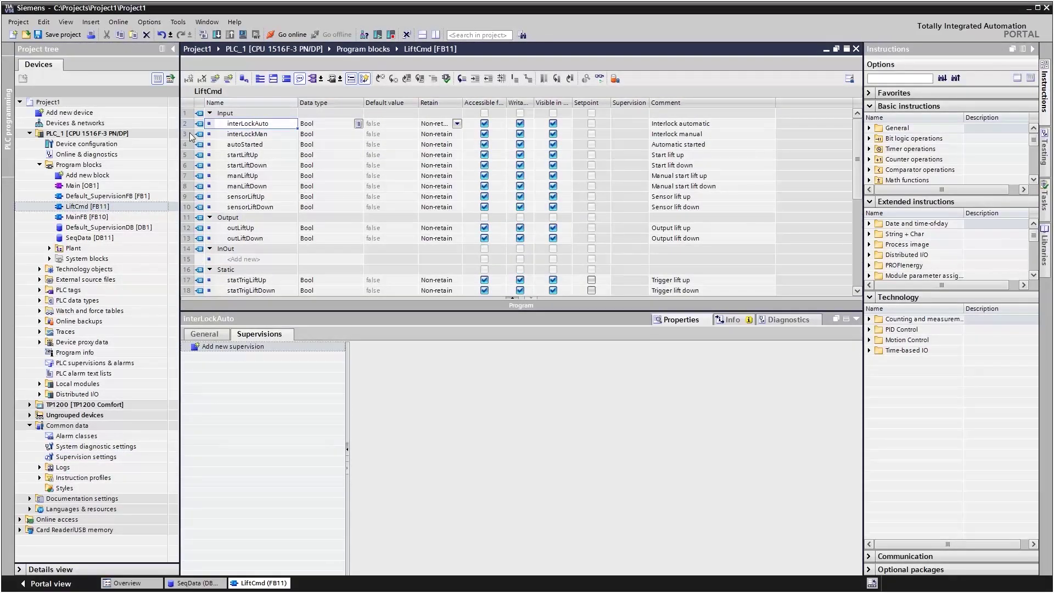
{"action": "left_click", "coordinate": [208, 125]}
{"action": "right_click", "coordinate": [214, 123]}
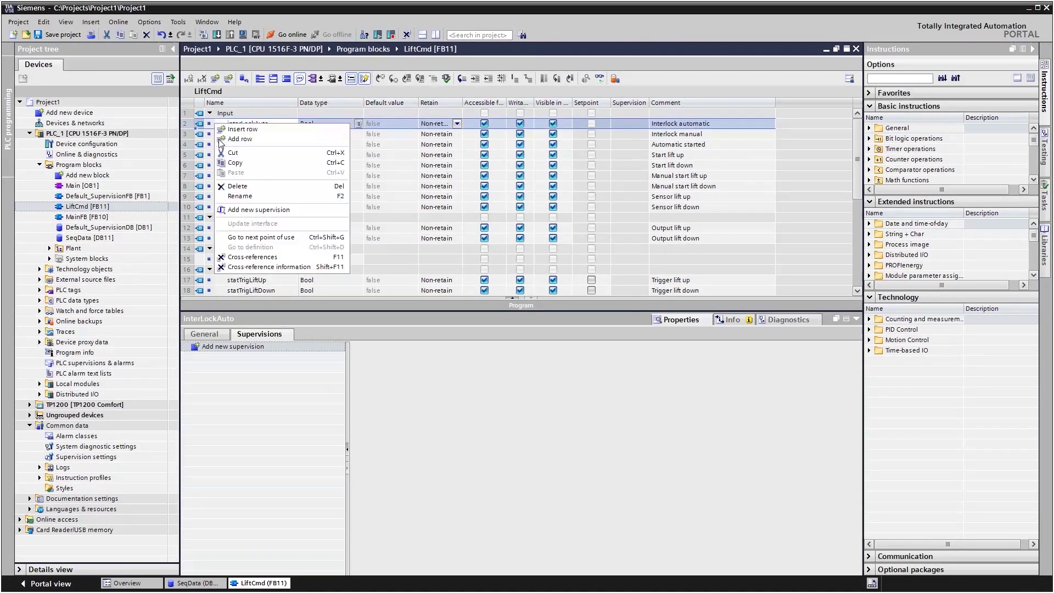
{"action": "left_click", "coordinate": [239, 211]}
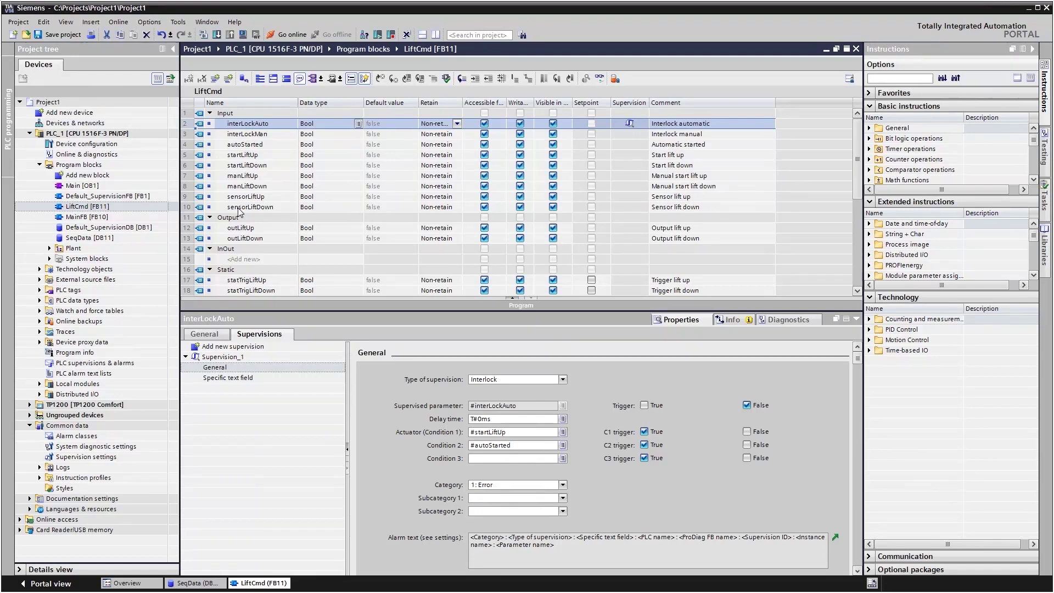
Step: Assign Default_SupervisionFB as the ProDiag FB for the InstMainFB supervision instances
{"action": "double_click", "coordinate": [125, 363]}
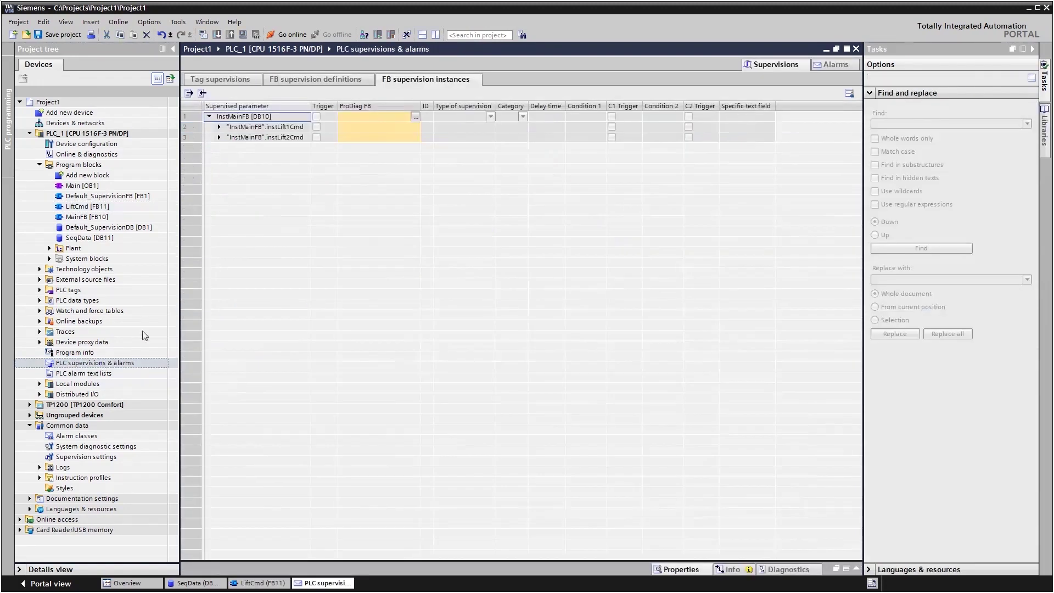
{"action": "left_click", "coordinate": [415, 117]}
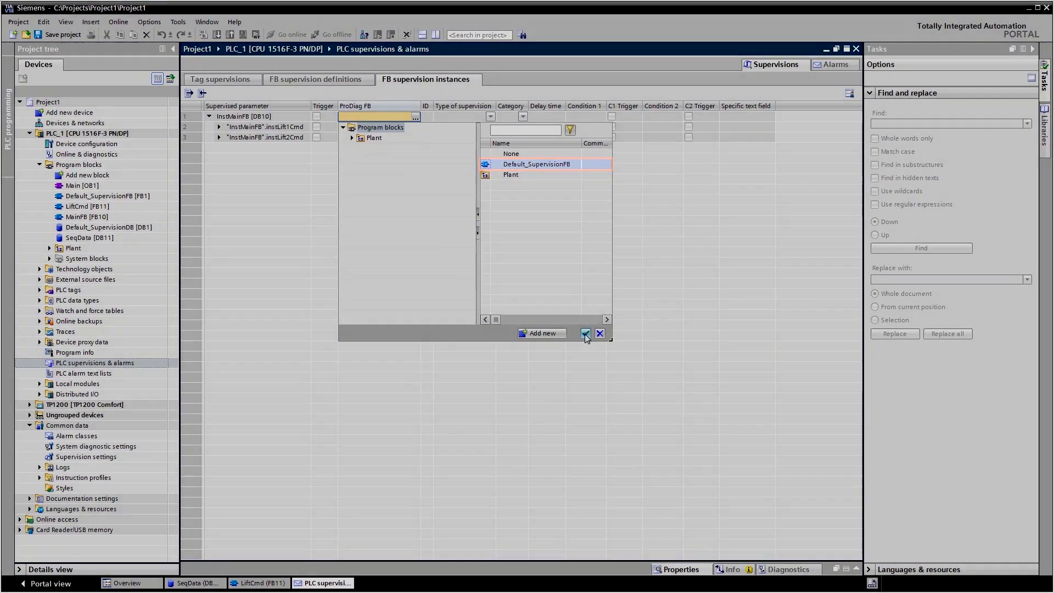
{"action": "left_click", "coordinate": [585, 334]}
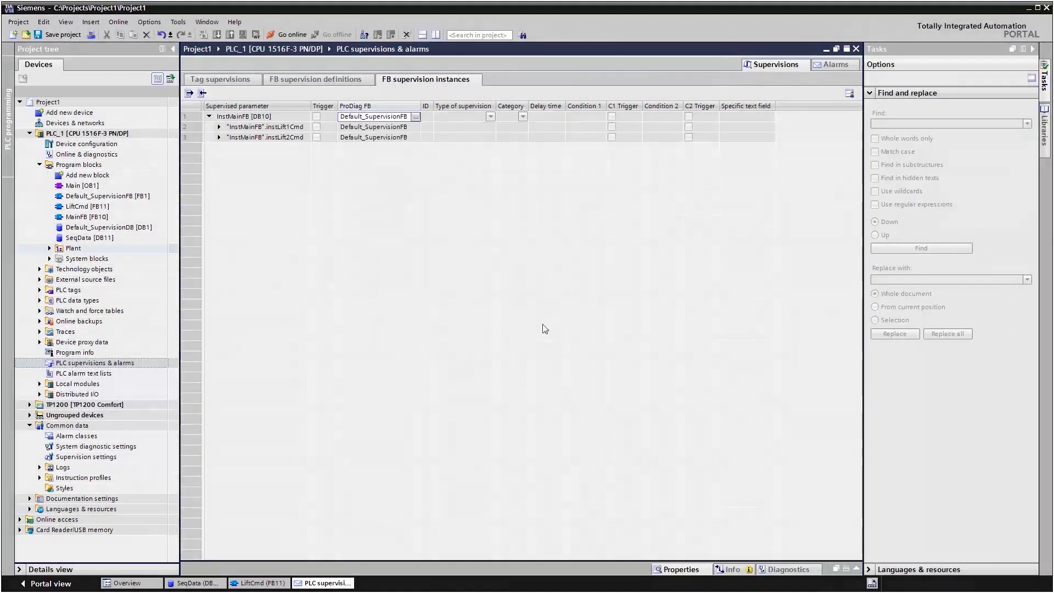
{"action": "double_click", "coordinate": [116, 228]}
Step: Wire the powerVoltage supervision's Err flag into a third input of MainFB Network 3's AND gate
{"action": "double_click", "coordinate": [95, 228]}
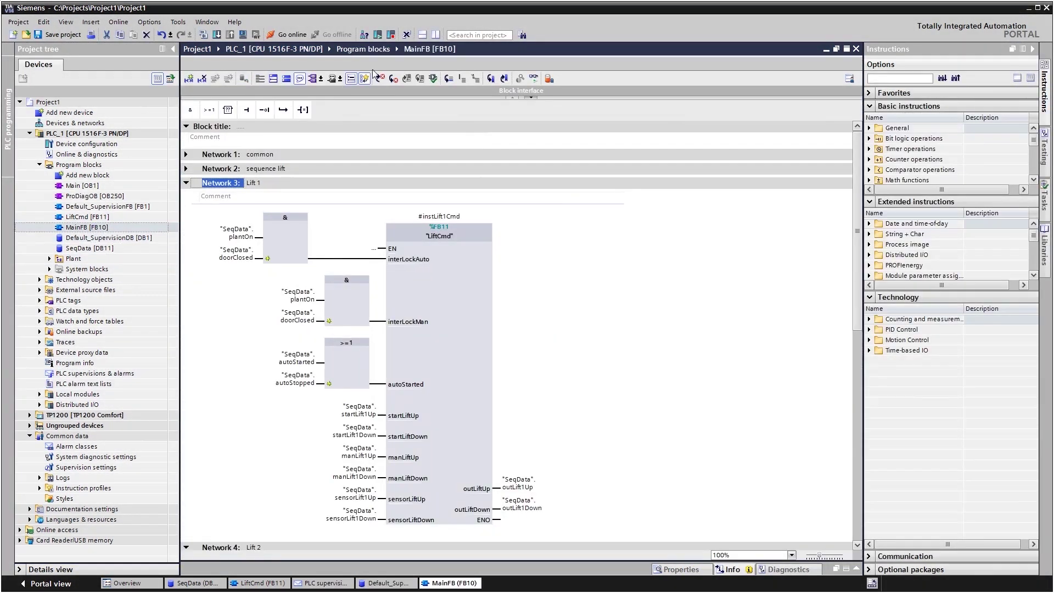
{"action": "left_click", "coordinate": [435, 34]}
{"action": "left_click", "coordinate": [268, 257]}
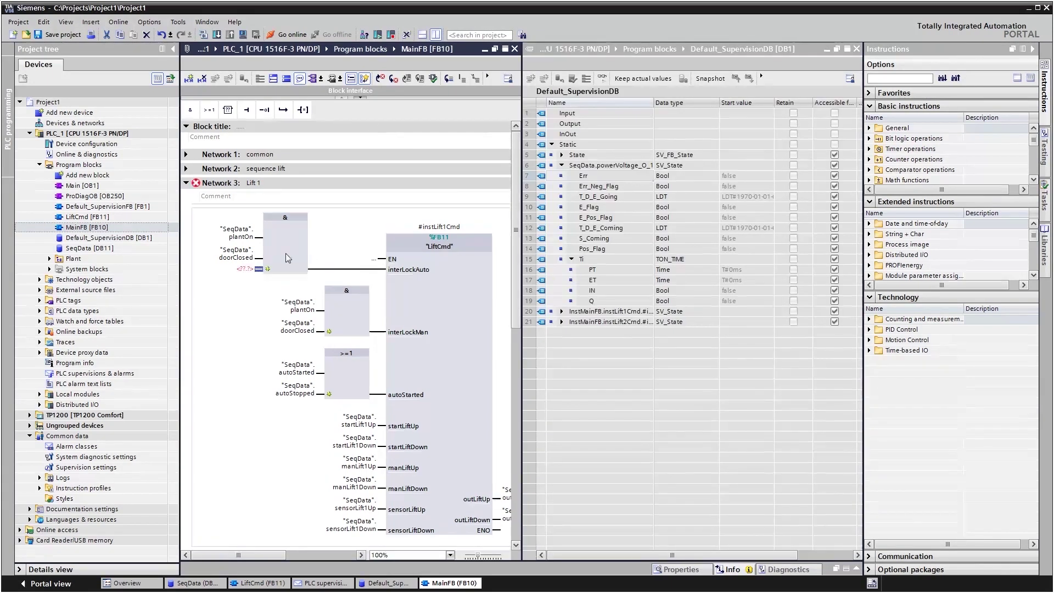
{"action": "left_click", "coordinate": [542, 175]}
{"action": "left_click_drag", "start_coordinate": [542, 178], "coordinate": [345, 233]}
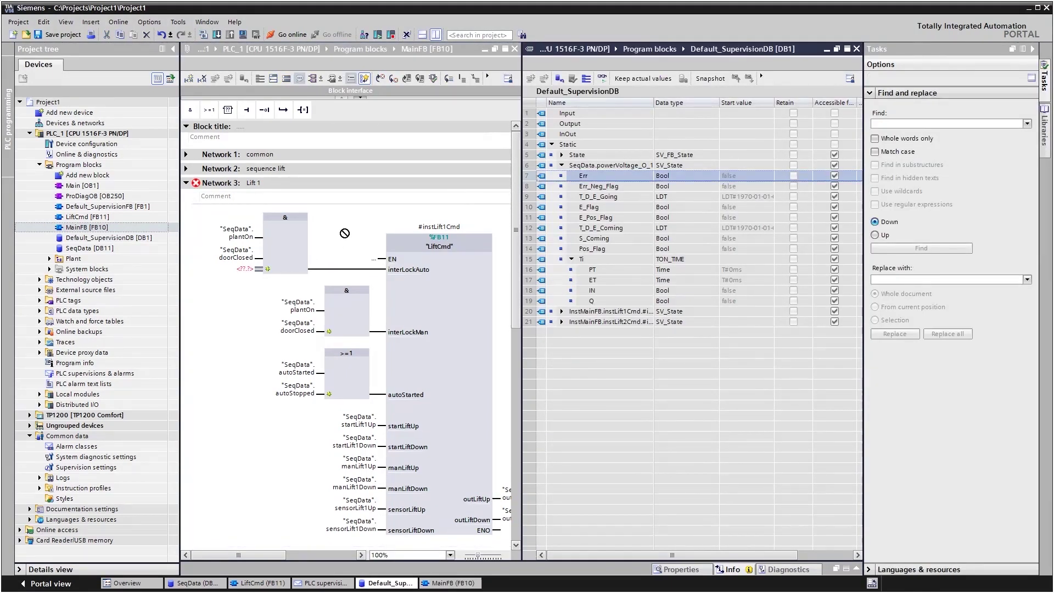
{"action": "left_click_drag", "start_coordinate": [253, 269], "coordinate": [252, 270]}
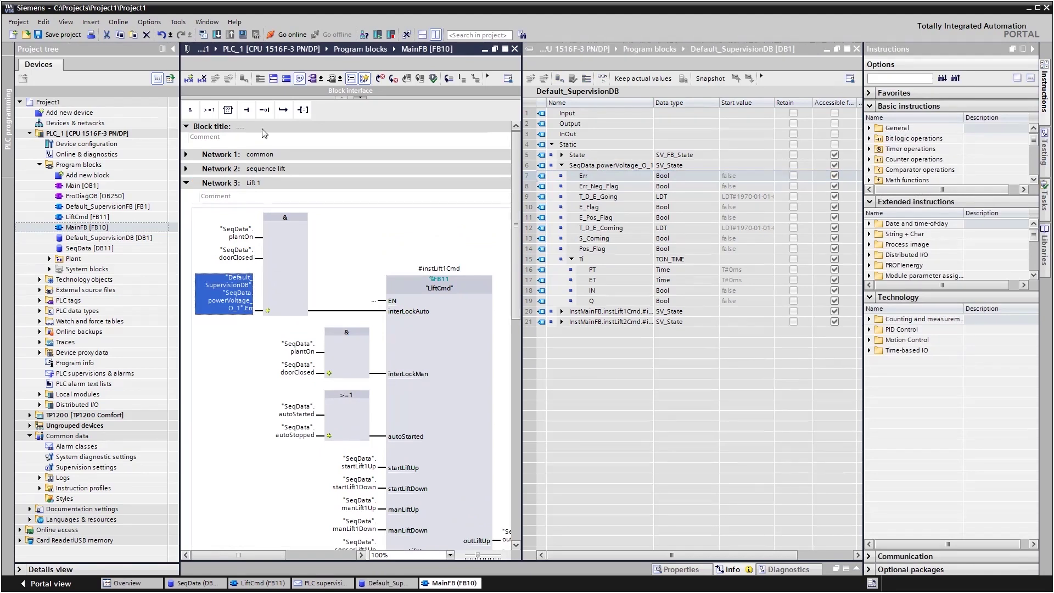
{"action": "left_click", "coordinate": [436, 35]}
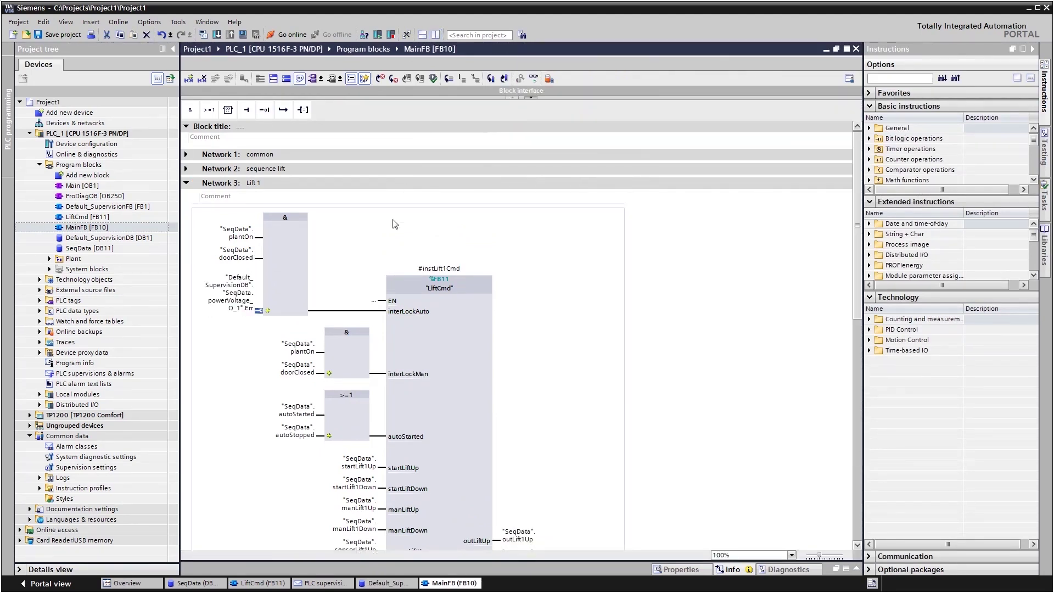
Step: Download PLC_1 to the device, finishing with 0 errors and 0 warnings
{"action": "left_click", "coordinate": [319, 583]}
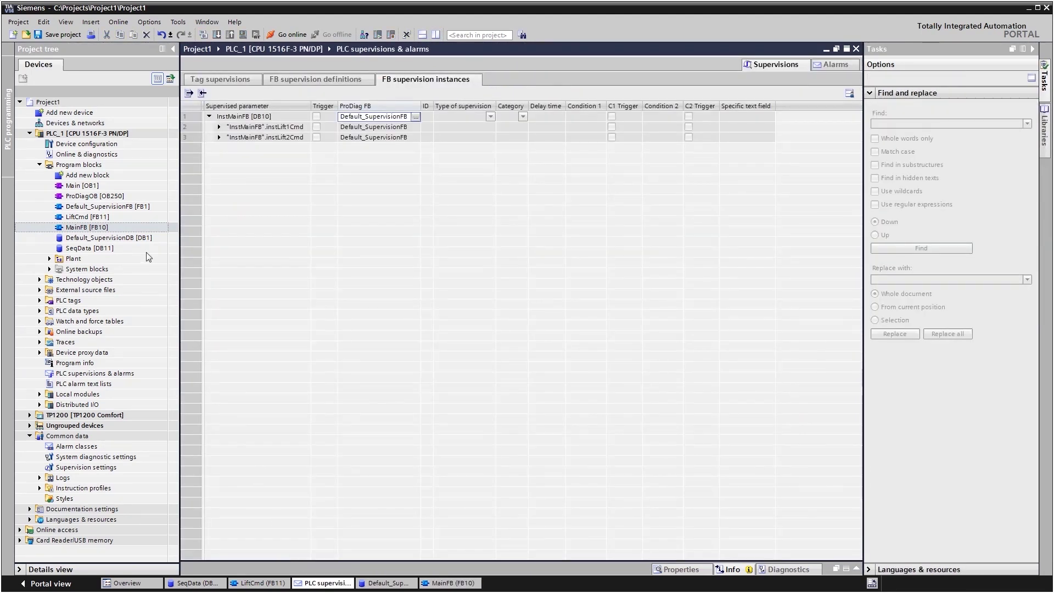
{"action": "left_click", "coordinate": [89, 135]}
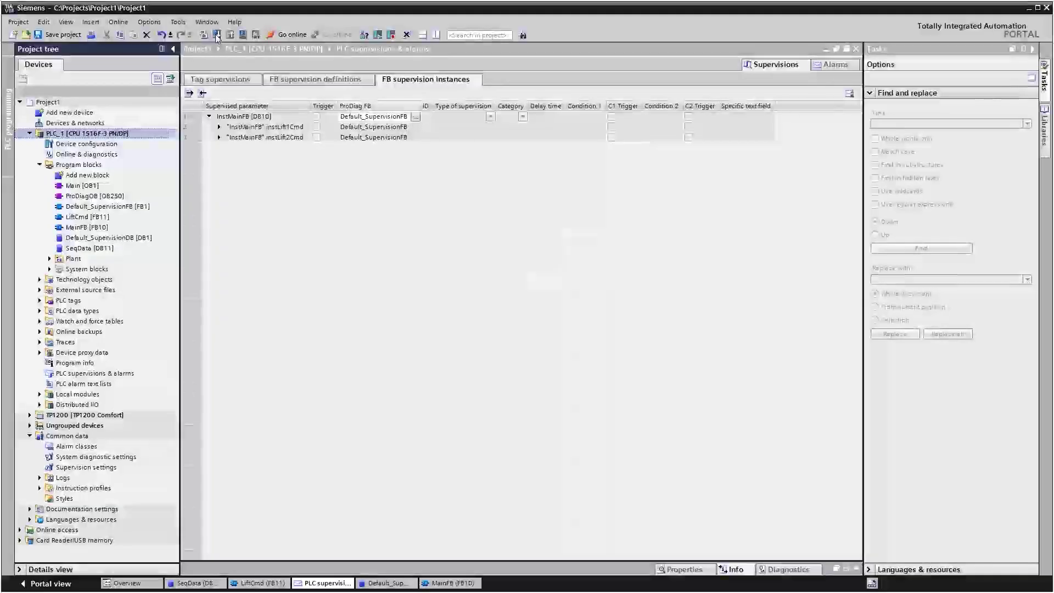
{"action": "left_click", "coordinate": [217, 35]}
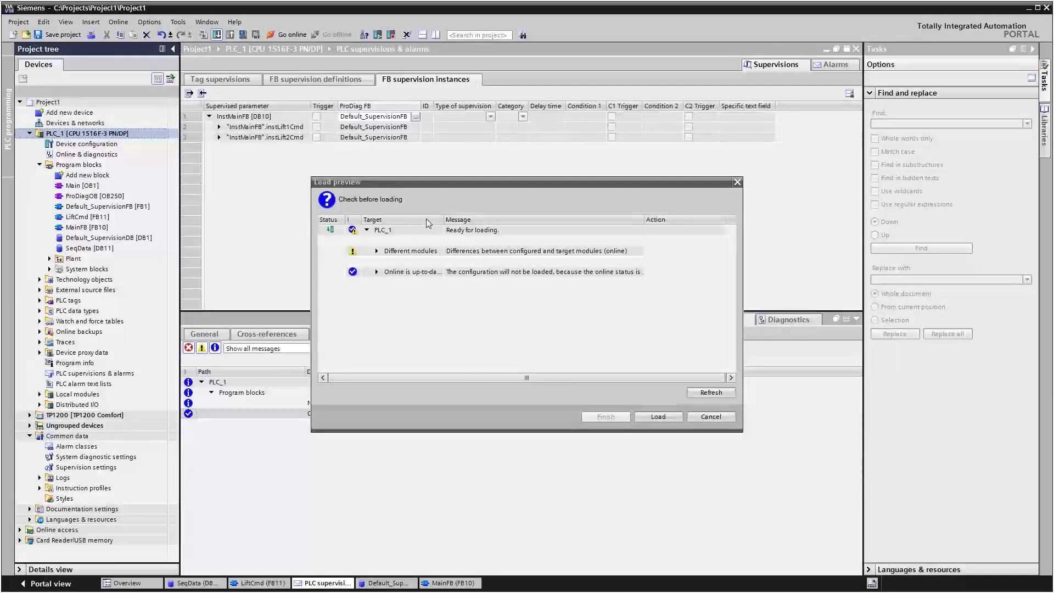
{"action": "left_click", "coordinate": [651, 416]}
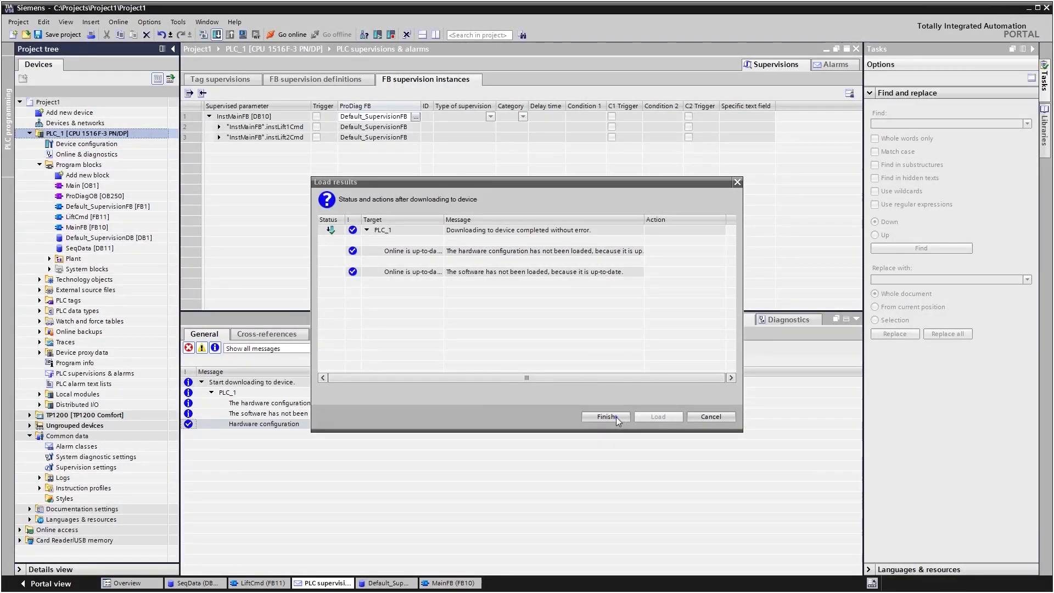
{"action": "left_click", "coordinate": [617, 417]}
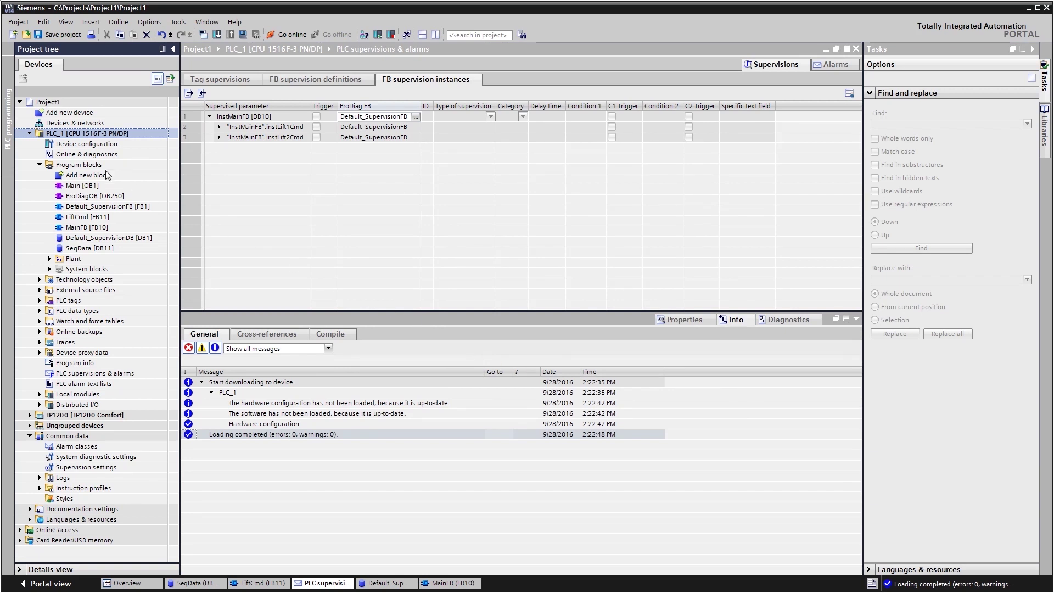
Step: Open the Topic_001.2_PlcCodeView screen under TP1200 > Screens > 001_Application
{"action": "left_click", "coordinate": [29, 133]}
{"action": "left_click", "coordinate": [29, 144]}
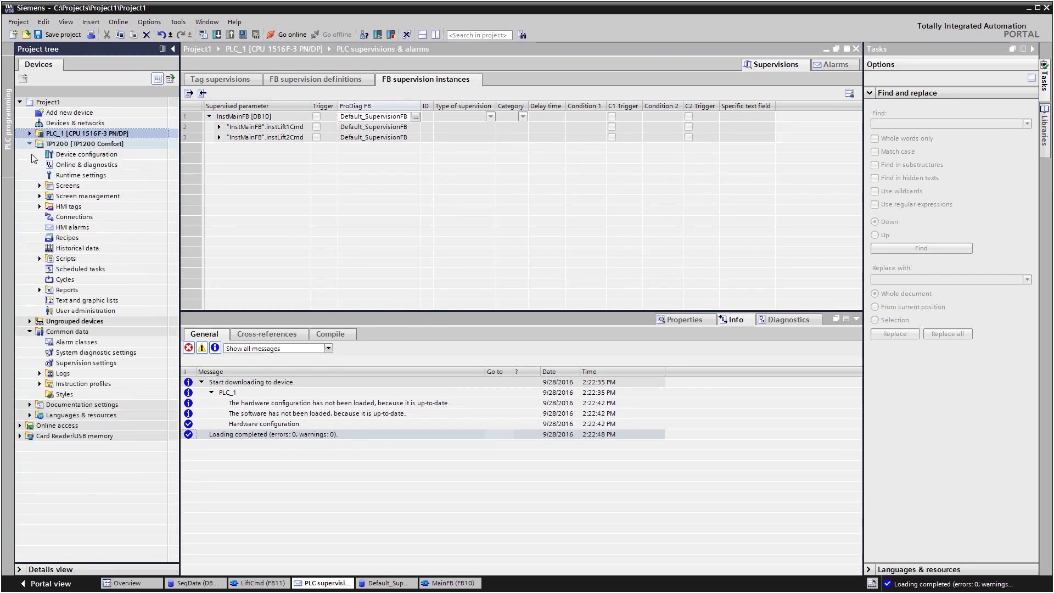
{"action": "left_click", "coordinate": [39, 185]}
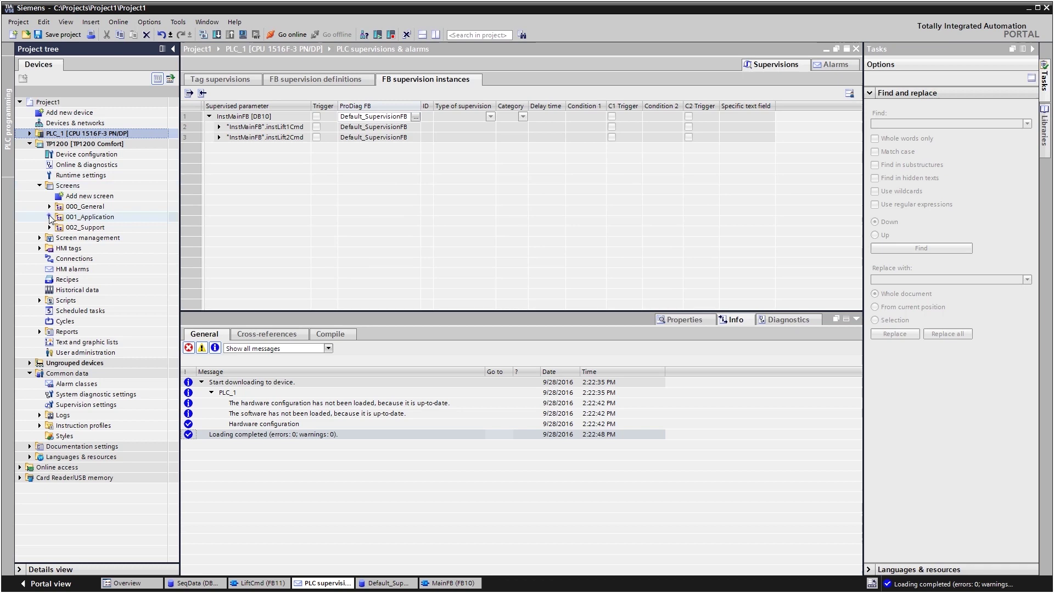
{"action": "left_click", "coordinate": [49, 217]}
{"action": "double_click", "coordinate": [75, 250]}
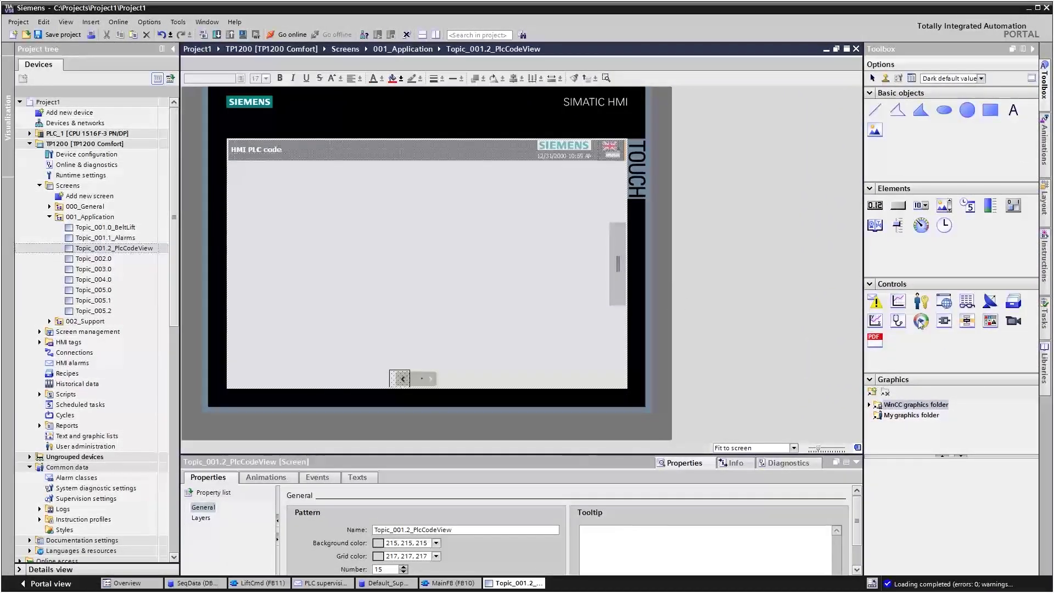
Step: Place a ProDiag overview on the screen, tagged Default_SupervisionDB_State
{"action": "left_click_drag", "start_coordinate": [984, 328], "coordinate": [301, 192]}
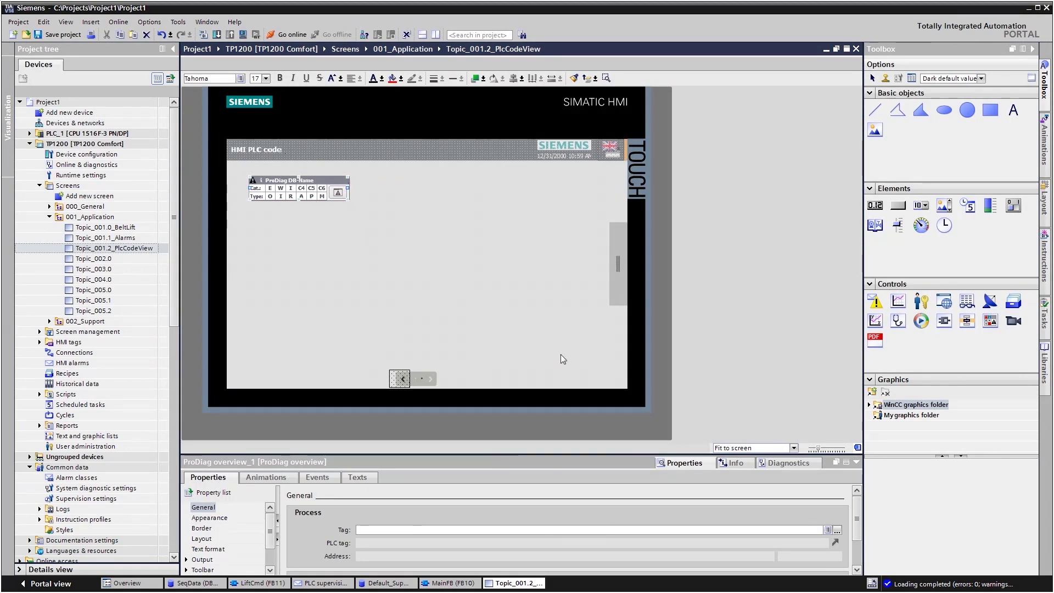
{"action": "left_click", "coordinate": [837, 530]}
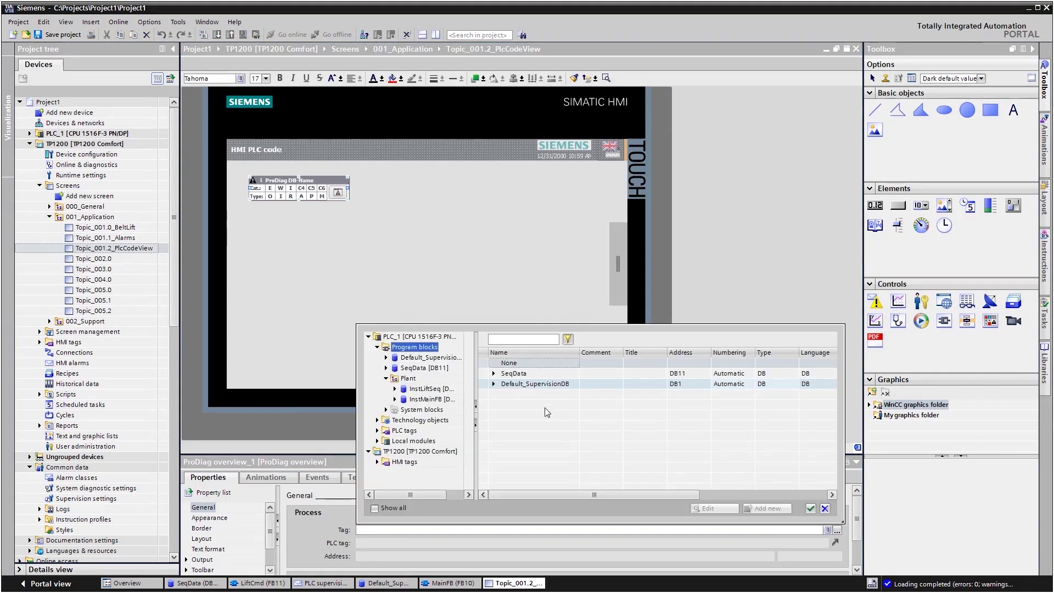
{"action": "left_click", "coordinate": [420, 358]}
{"action": "left_click", "coordinate": [486, 374]}
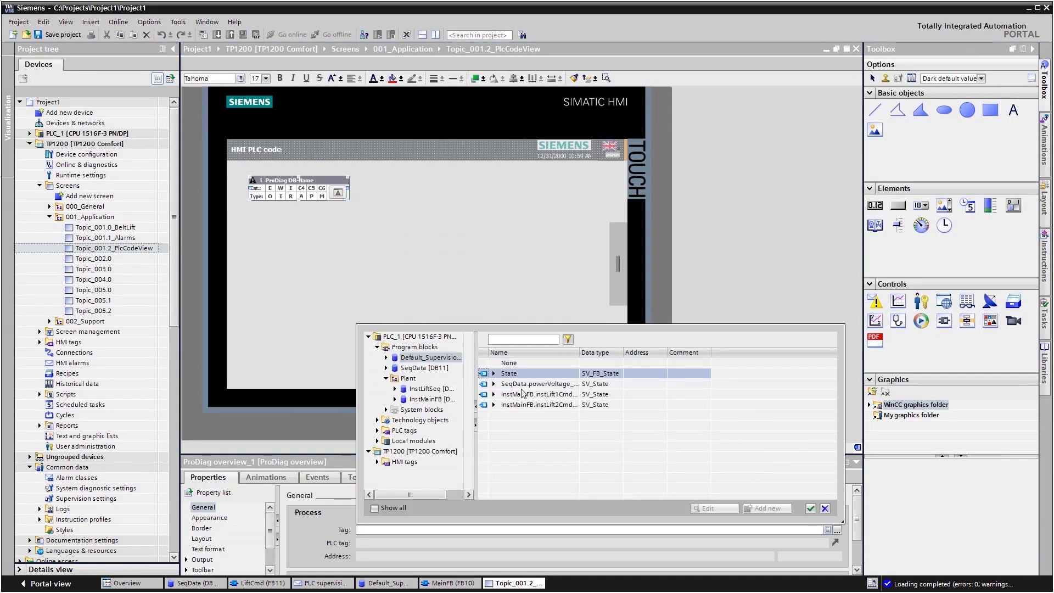
{"action": "left_click", "coordinate": [811, 509]}
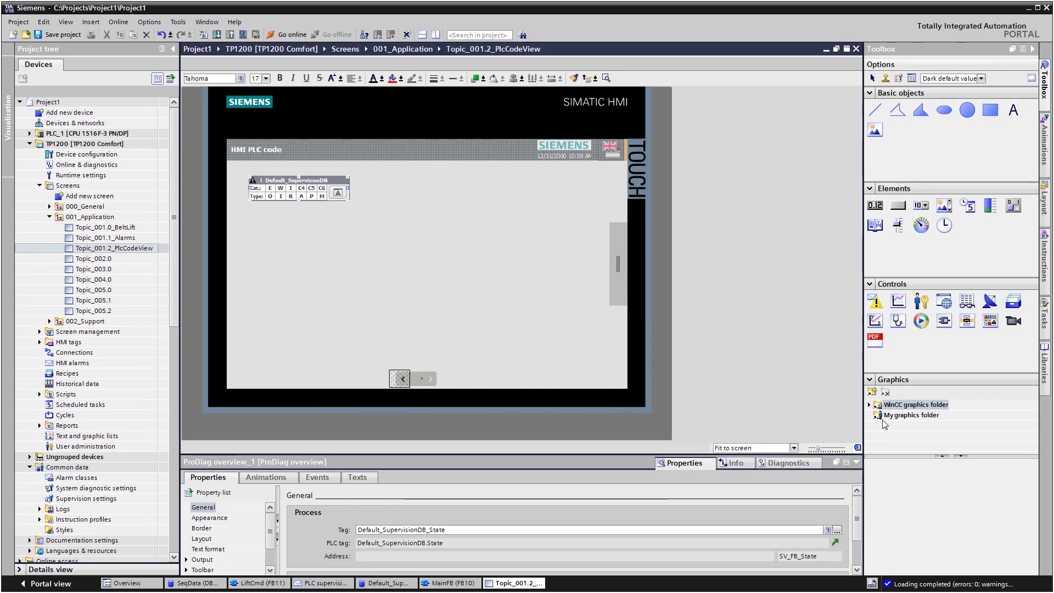
Step: Place a GRAPH overview beside the ProDiag overview, tagged InstLiftSeq_OFF_SQ
{"action": "left_click_drag", "start_coordinate": [968, 321], "coordinate": [462, 193]}
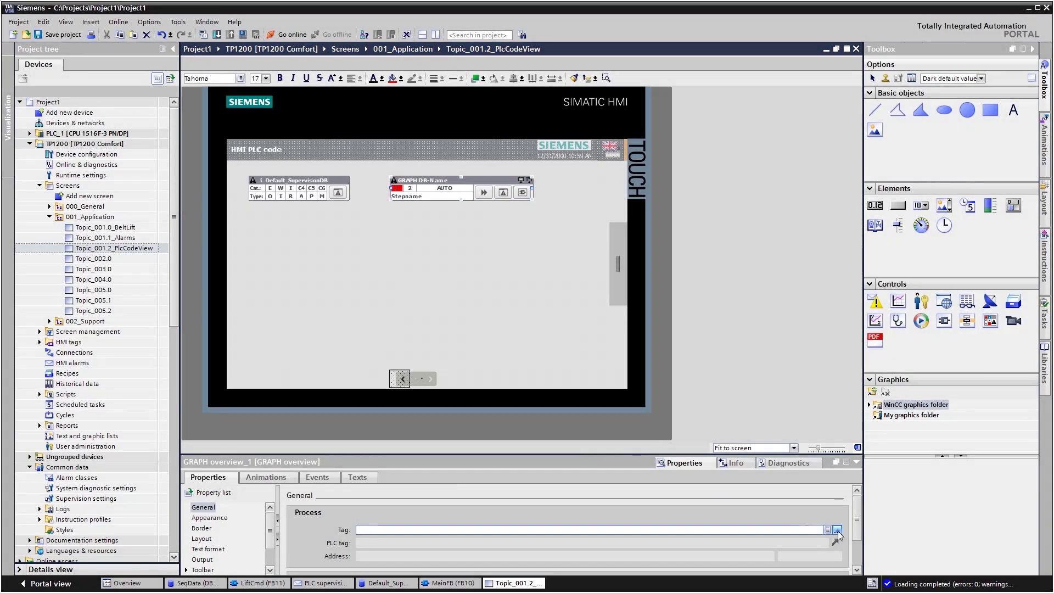
{"action": "left_click", "coordinate": [837, 531]}
{"action": "left_click", "coordinate": [386, 421]}
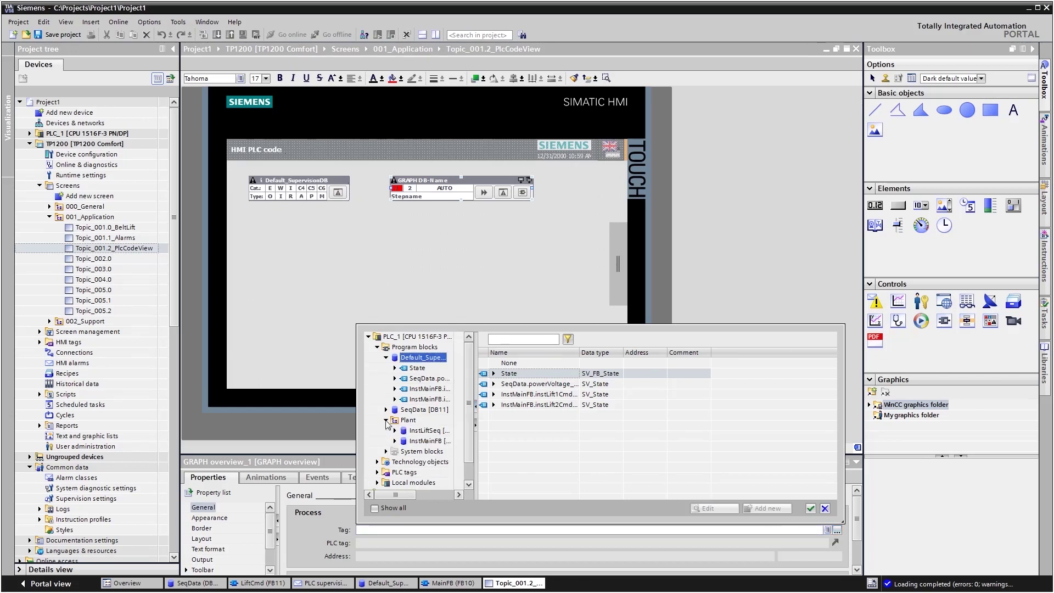
{"action": "left_click", "coordinate": [418, 431]}
{"action": "left_click", "coordinate": [511, 384]}
{"action": "left_click", "coordinate": [810, 508]}
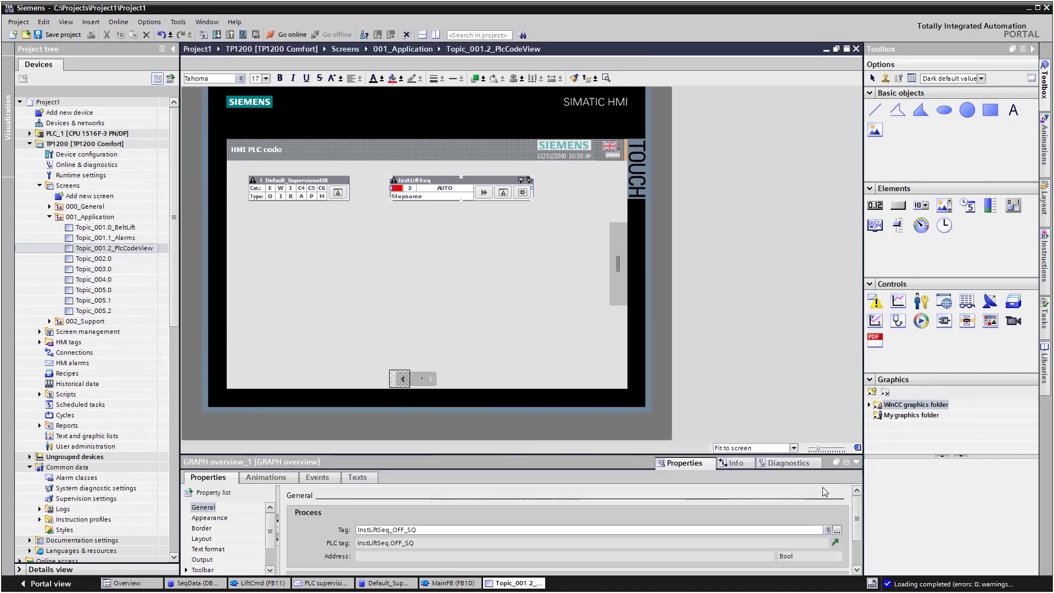
Step: Add a large PLC code view below the overviews; GRAPH overview's PLC code button runs ActivatePLCCodeView
{"action": "left_click_drag", "start_coordinate": [692, 304], "coordinate": [363, 268]}
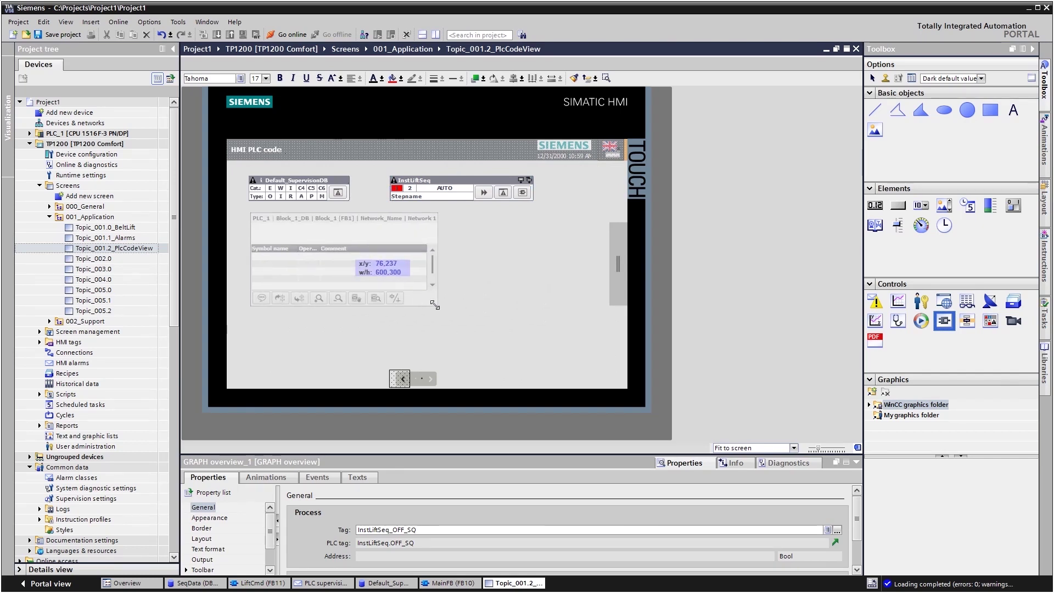
{"action": "left_click_drag", "start_coordinate": [436, 305], "coordinate": [538, 349]}
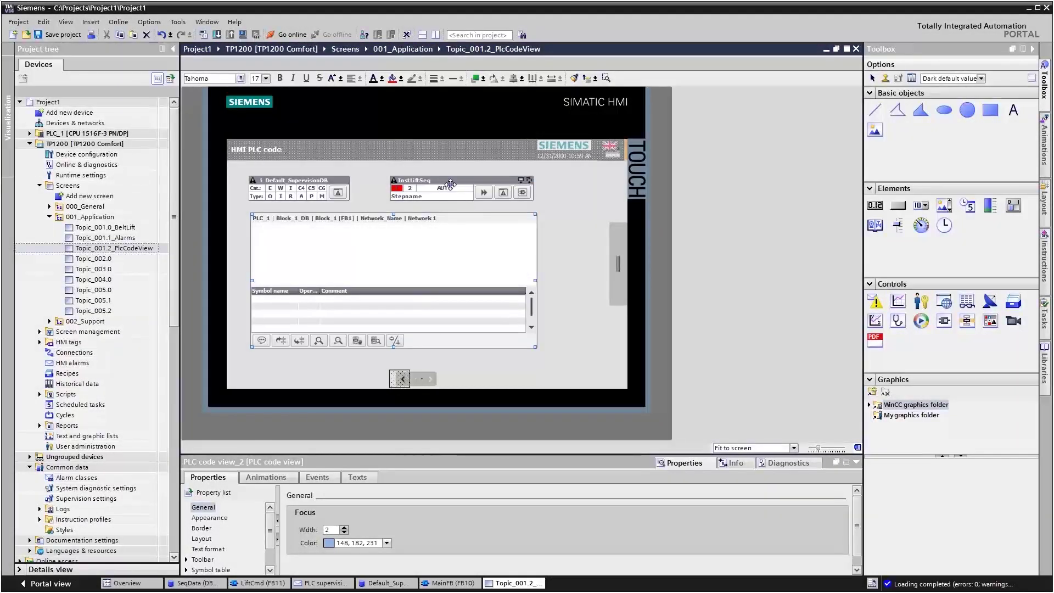
{"action": "left_click", "coordinate": [434, 188]}
{"action": "left_click", "coordinate": [318, 478]}
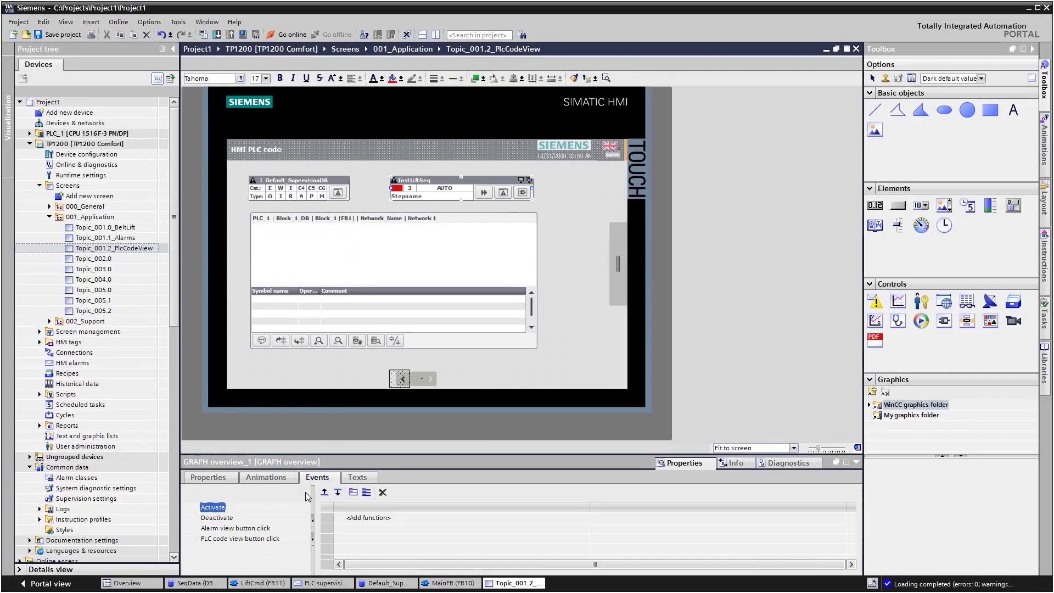
{"action": "left_click", "coordinate": [275, 540]}
{"action": "left_click", "coordinate": [369, 518]}
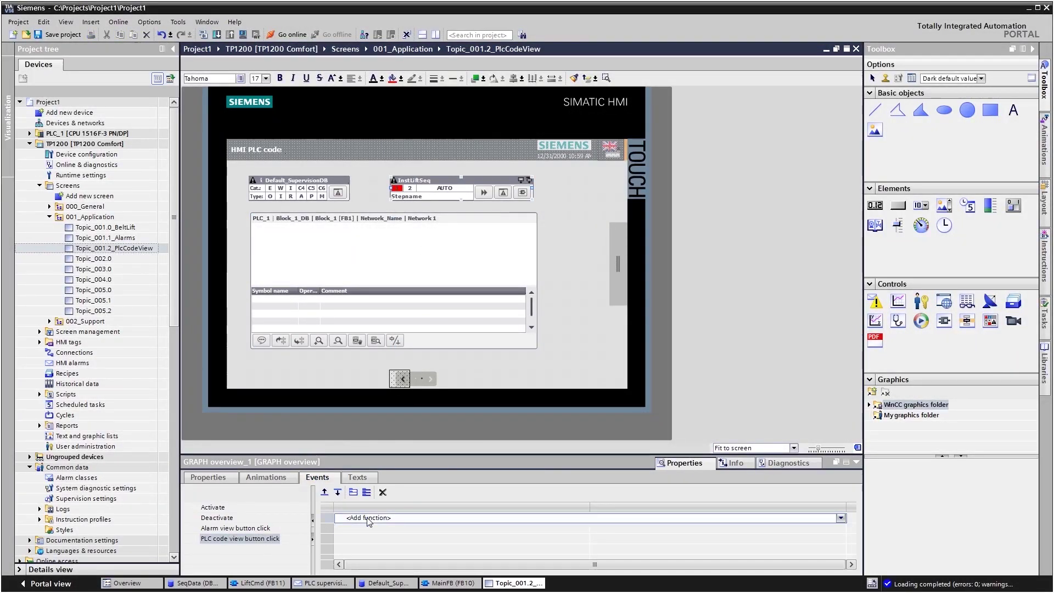
{"action": "type", "text": "Activ"}
{"action": "left_click", "coordinate": [368, 541]}
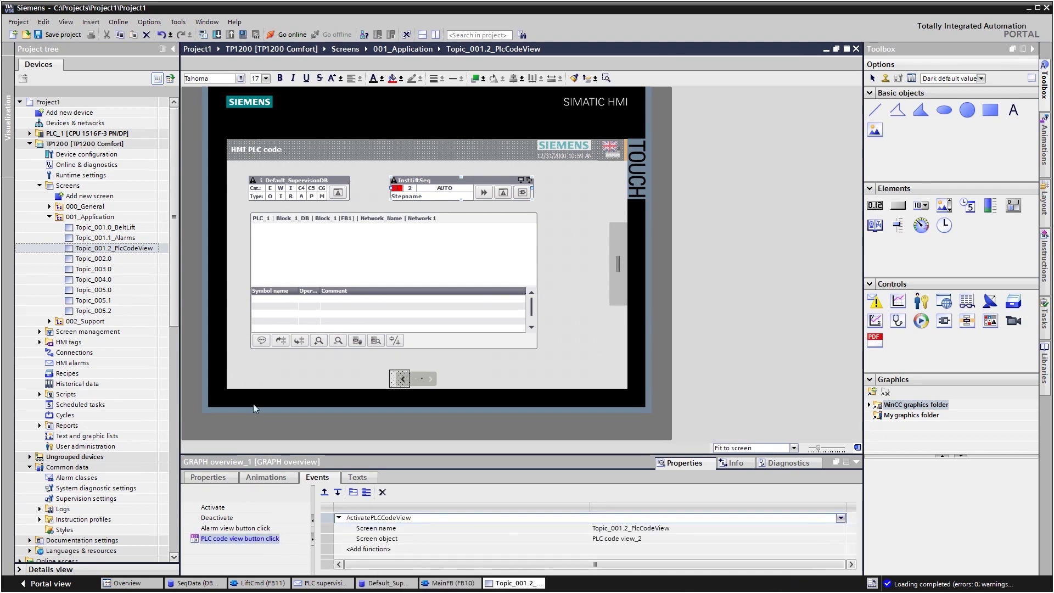
Step: Review the Topic_001.1_Alarms view, then download TP1200 with Overwrite all and start its runtime
{"action": "double_click", "coordinate": [114, 238]}
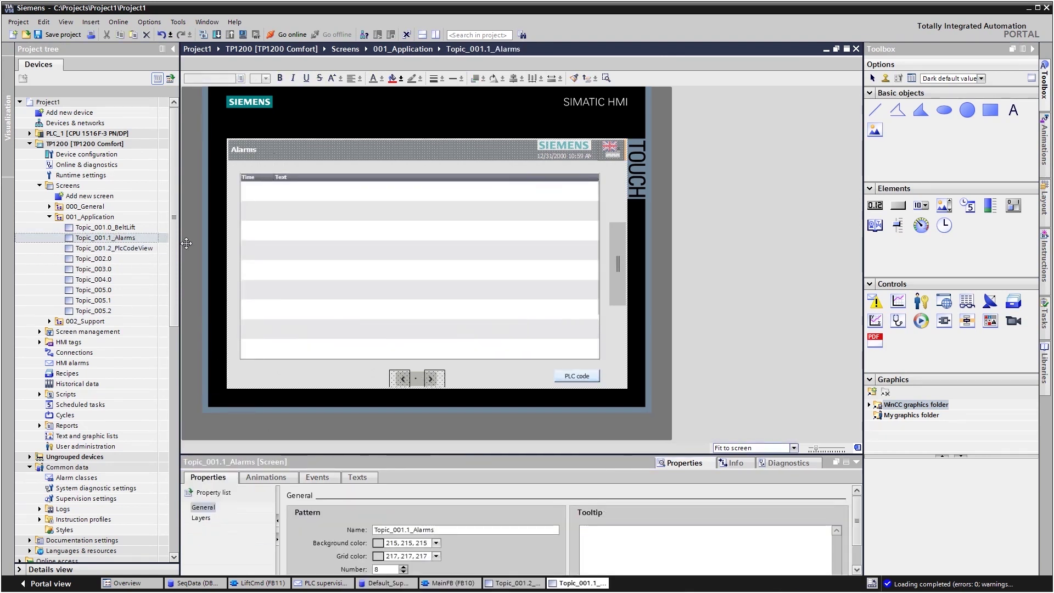
{"action": "left_click", "coordinate": [273, 251]}
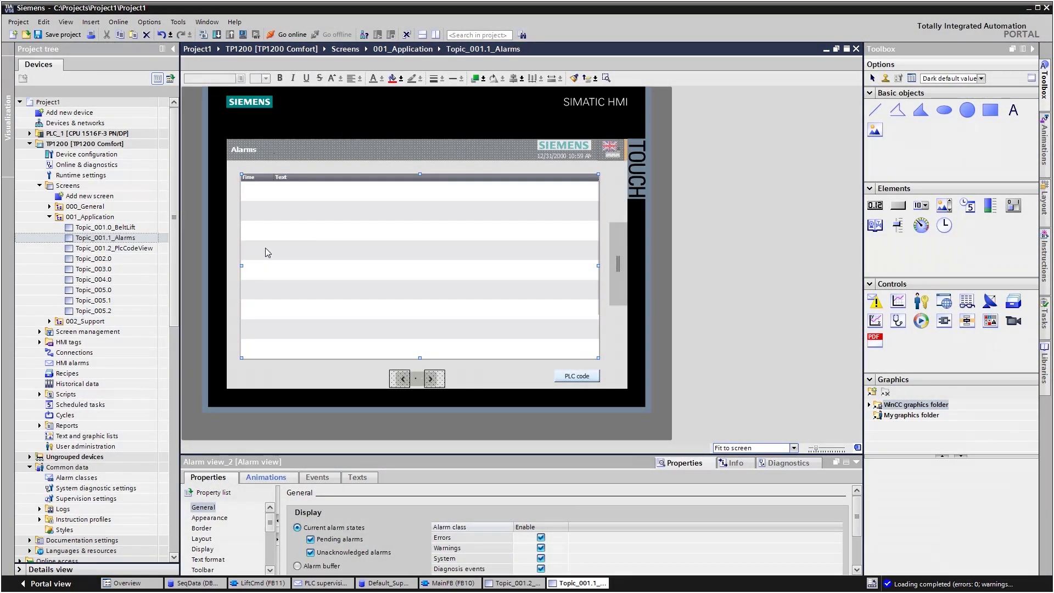
{"action": "left_click", "coordinate": [77, 145]}
{"action": "left_click", "coordinate": [217, 34]}
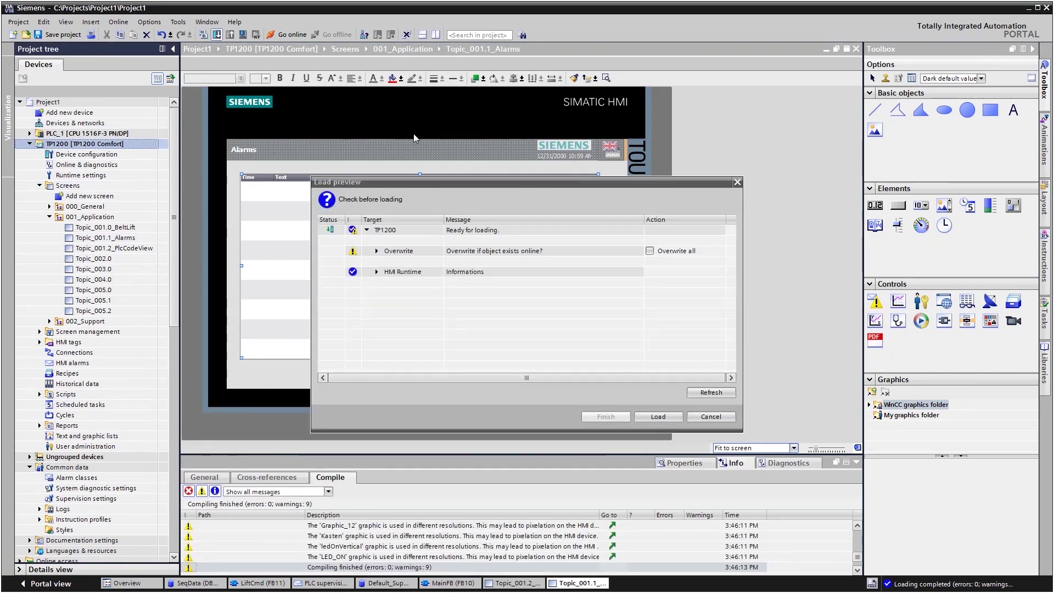
{"action": "left_click", "coordinate": [650, 251]}
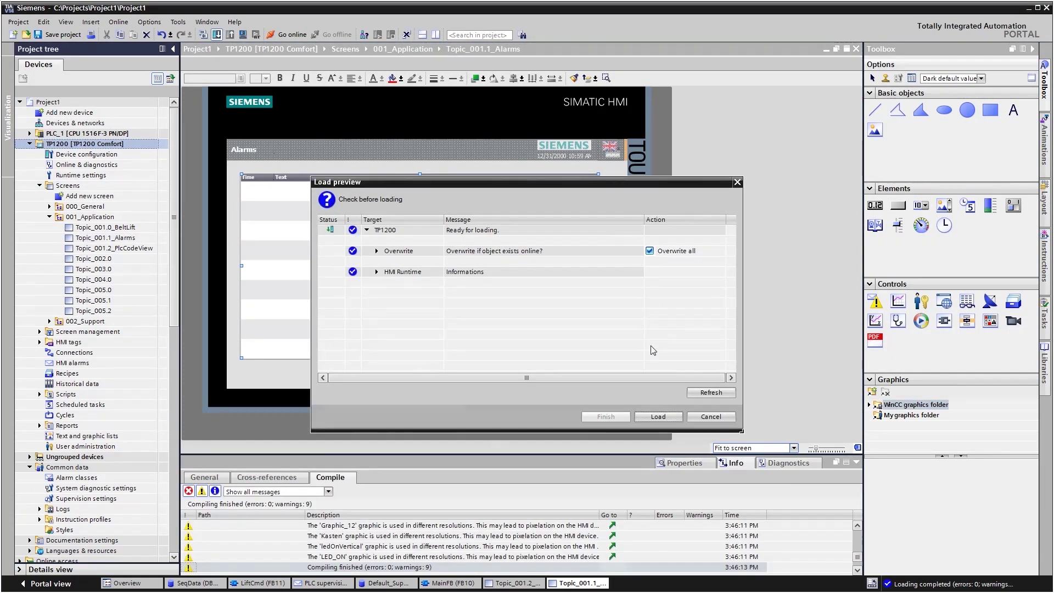
{"action": "left_click", "coordinate": [654, 417]}
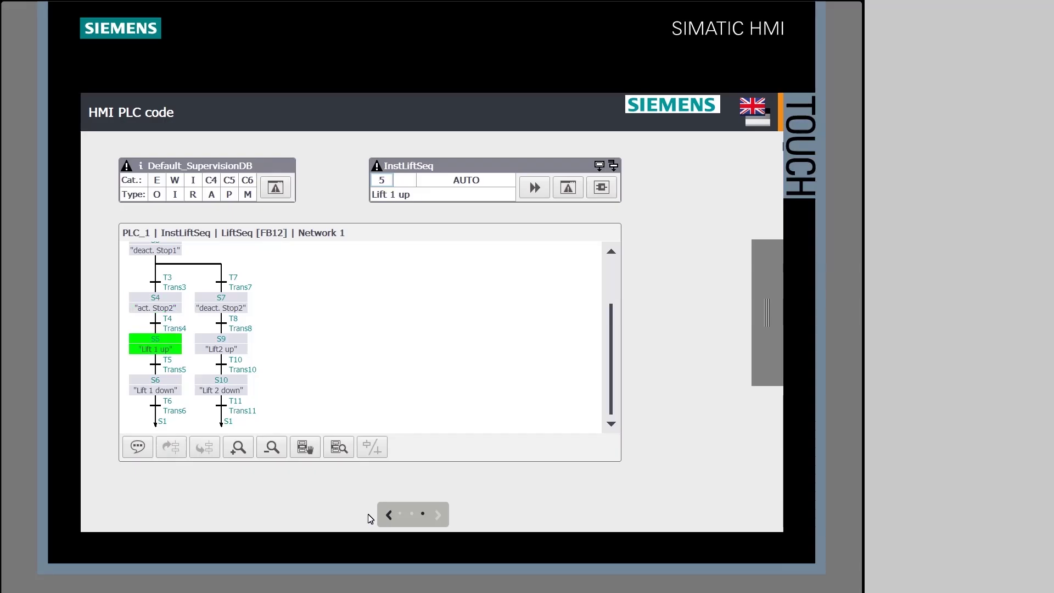
Step: Simulate an interlock error from Plant overview and select the 'Door at lift not closed' alarm
{"action": "left_click", "coordinate": [389, 514]}
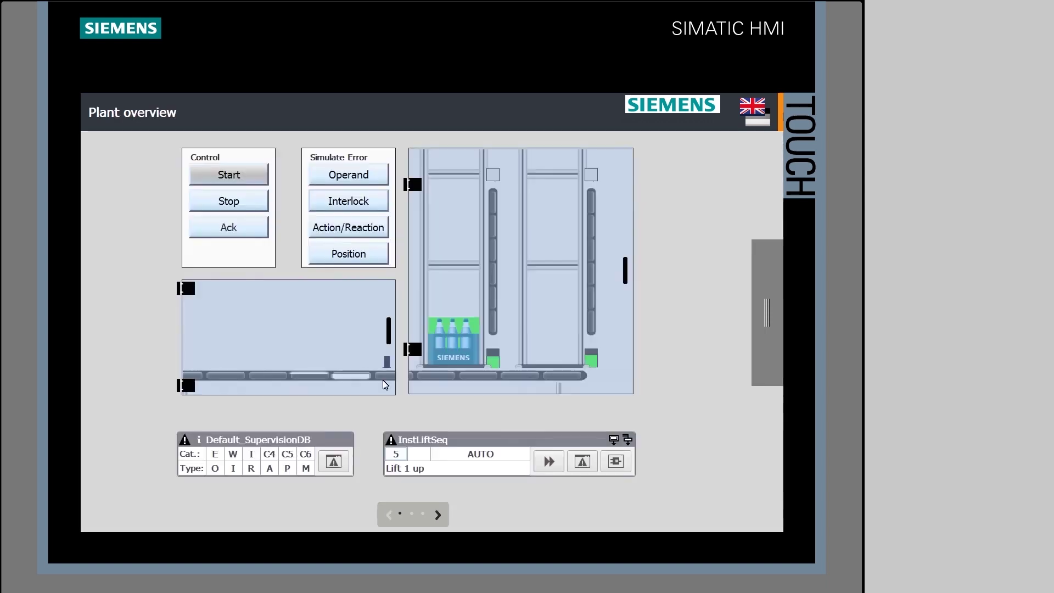
{"action": "left_click", "coordinate": [378, 208]}
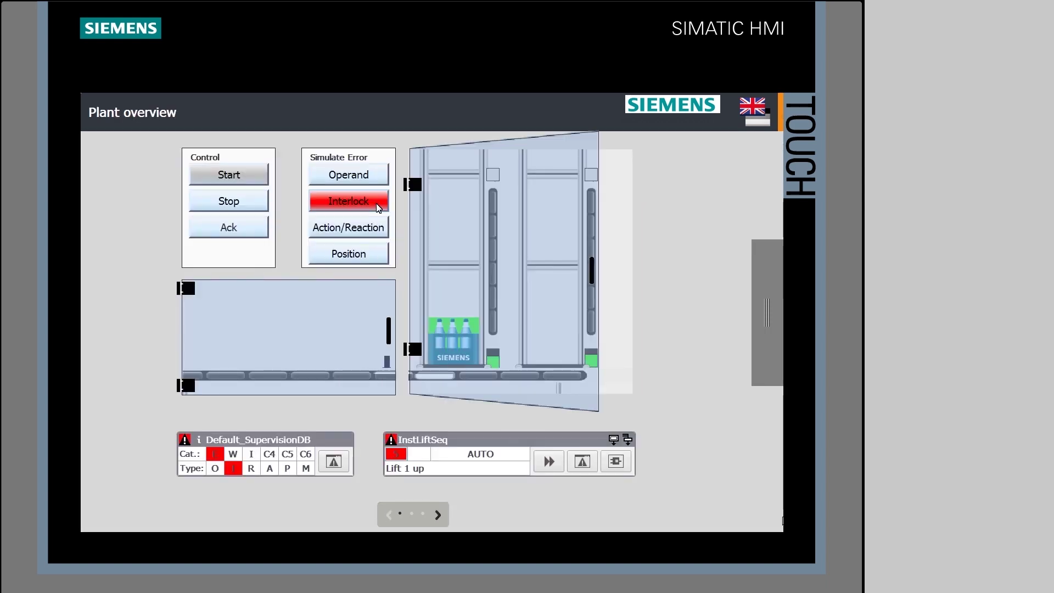
{"action": "left_click", "coordinate": [334, 462]}
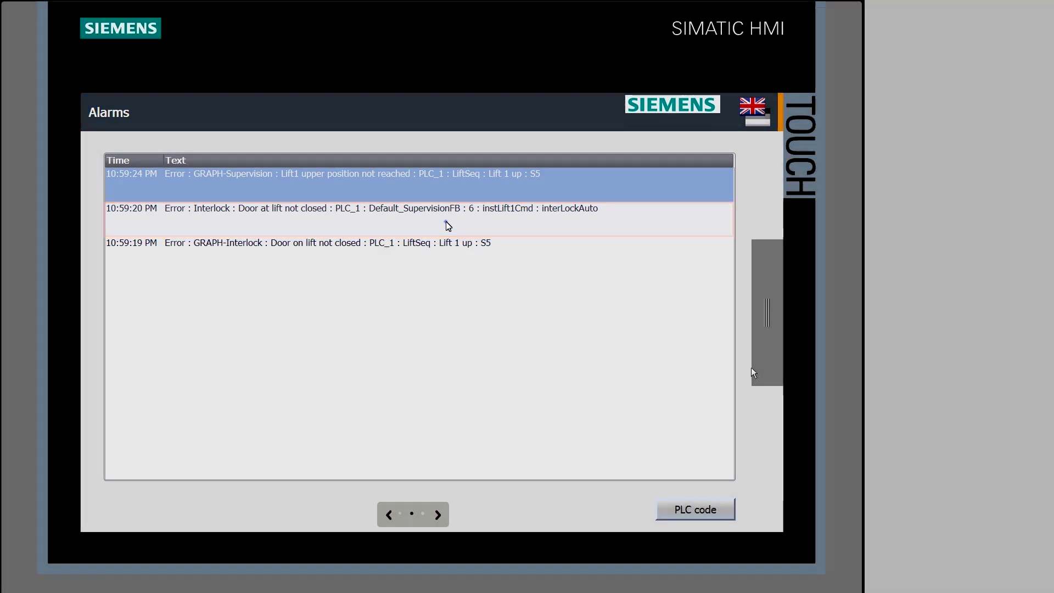
{"action": "left_click", "coordinate": [448, 226]}
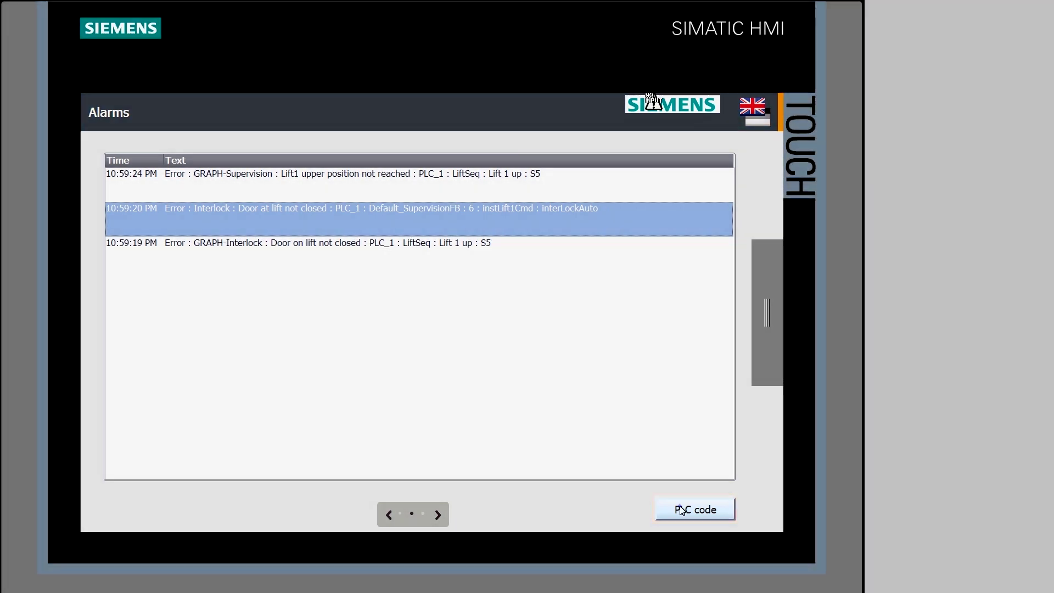
Step: Jump from the interlock alarm to MainFB [FB10] Network 3, where doorClosed is FALSE
{"action": "left_click", "coordinate": [681, 511]}
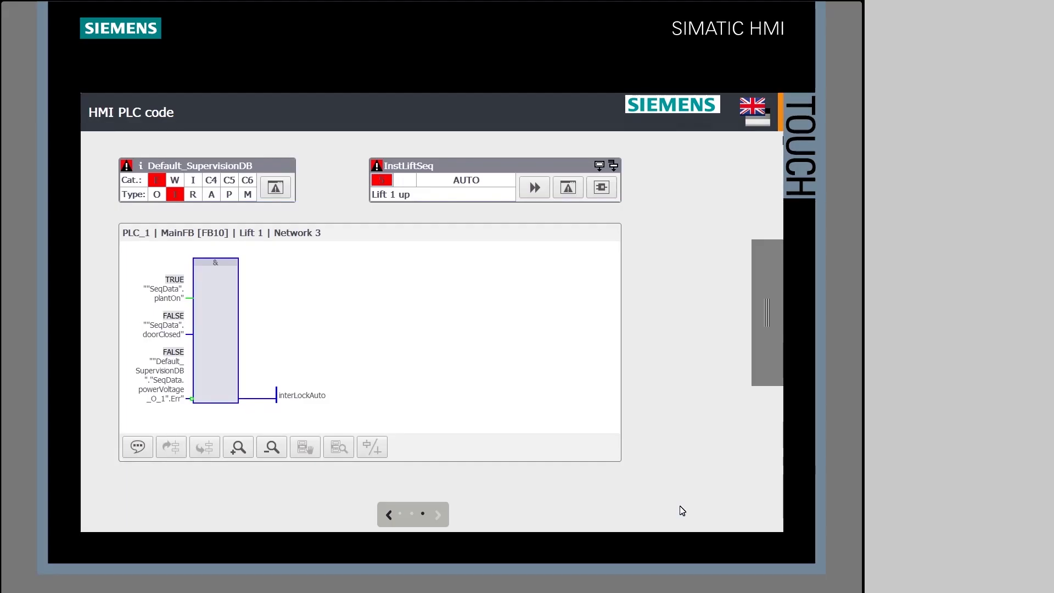